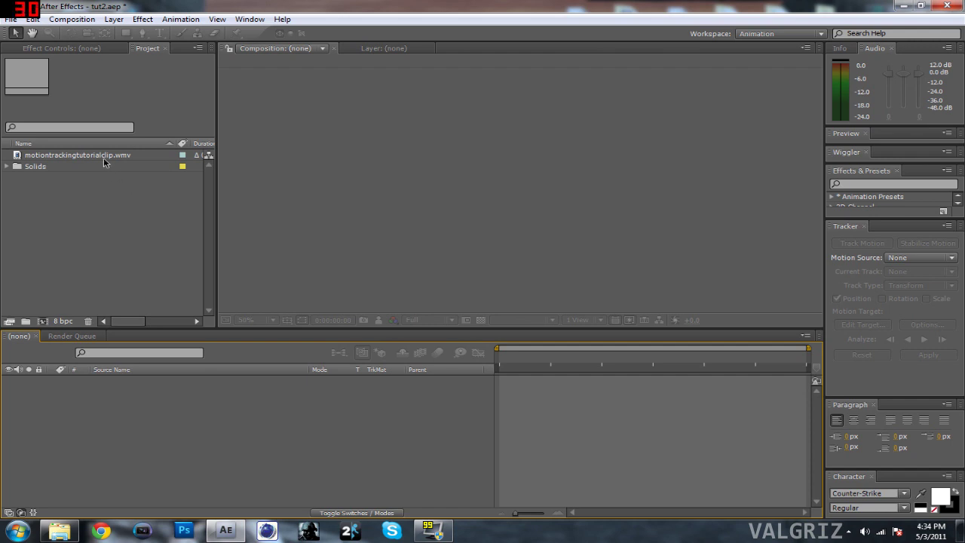
Create a composition from motiontrackingtutorialclip.wmv and move the current time to 0;00;00;20, where the running player is in view
{"action": "left_click_drag", "start_coordinate": [95, 156], "coordinate": [400, 174]}
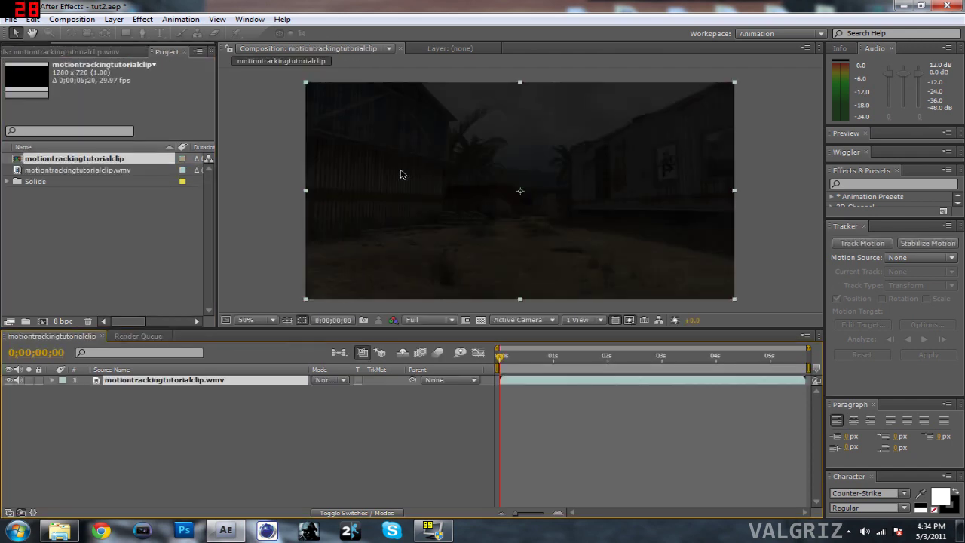
{"action": "left_click_drag", "start_coordinate": [502, 358], "coordinate": [548, 360]}
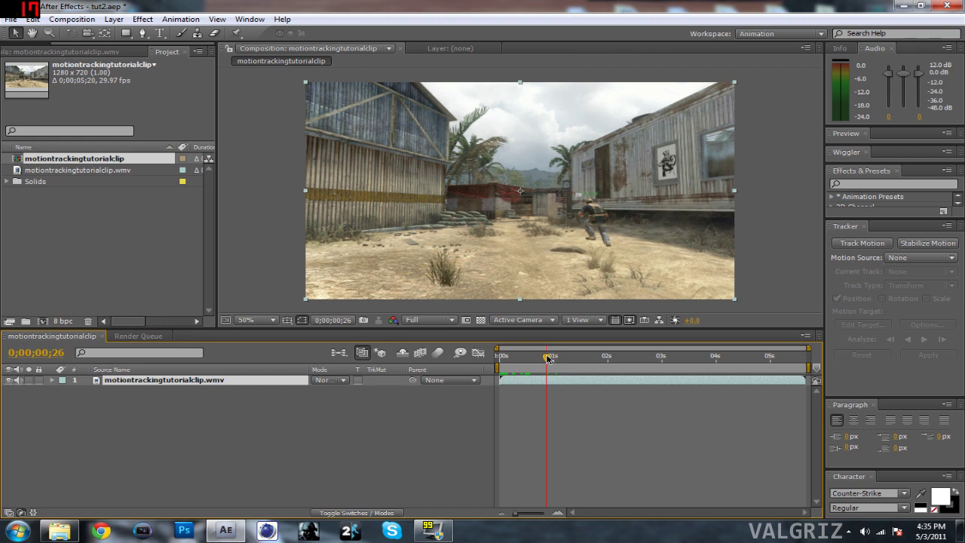
{"action": "mouse_move", "coordinate": [548, 359]}
{"action": "left_mouse_down"}
{"action": "mouse_move", "coordinate": [518, 364]}
{"action": "mouse_move", "coordinate": [540, 360]}
{"action": "left_mouse_up"}
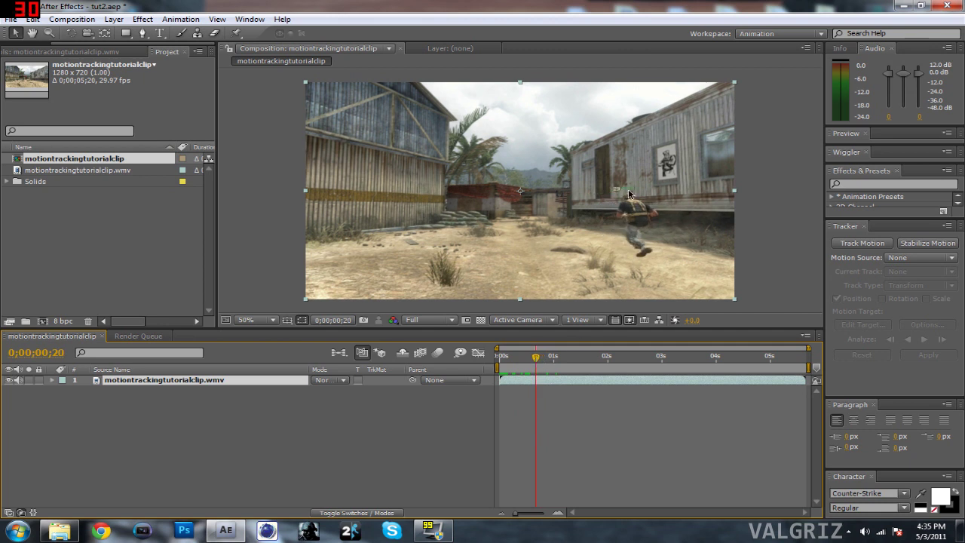
{"action": "left_click", "coordinate": [766, 203]}
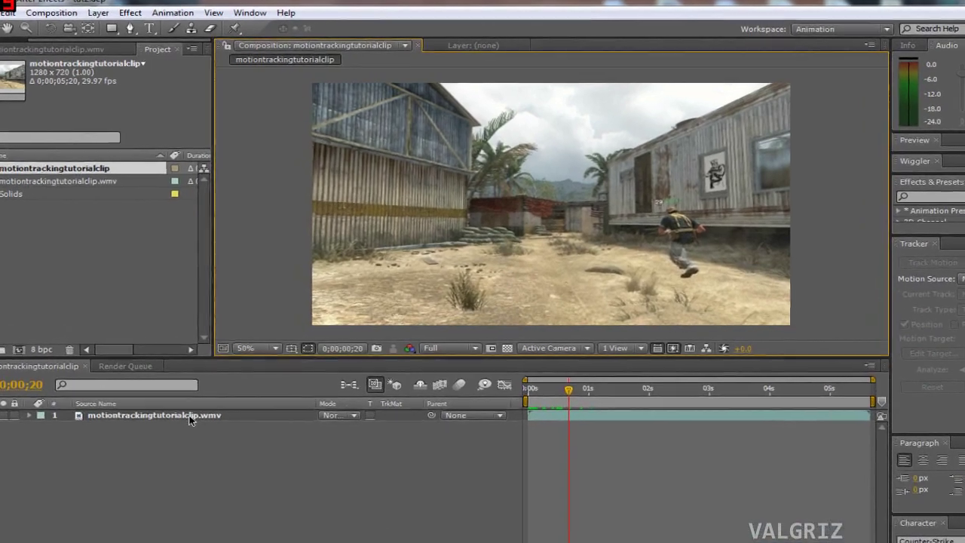
Add a new adjustment layer above the motiontrackingtutorialclip.wmv layer
{"action": "left_click", "coordinate": [190, 416]}
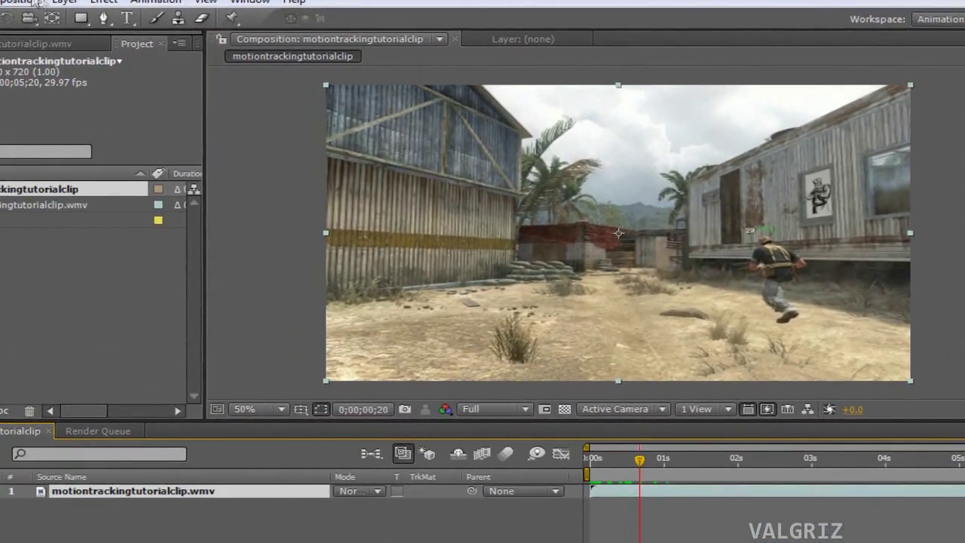
{"action": "right_click", "coordinate": [190, 416]}
{"action": "mouse_move", "coordinate": [131, 28]}
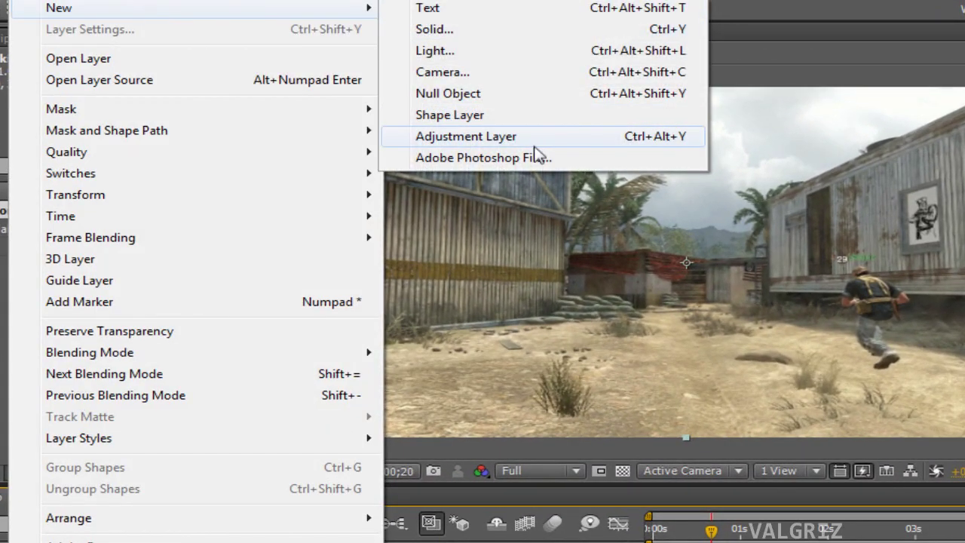
{"action": "left_click", "coordinate": [528, 137]}
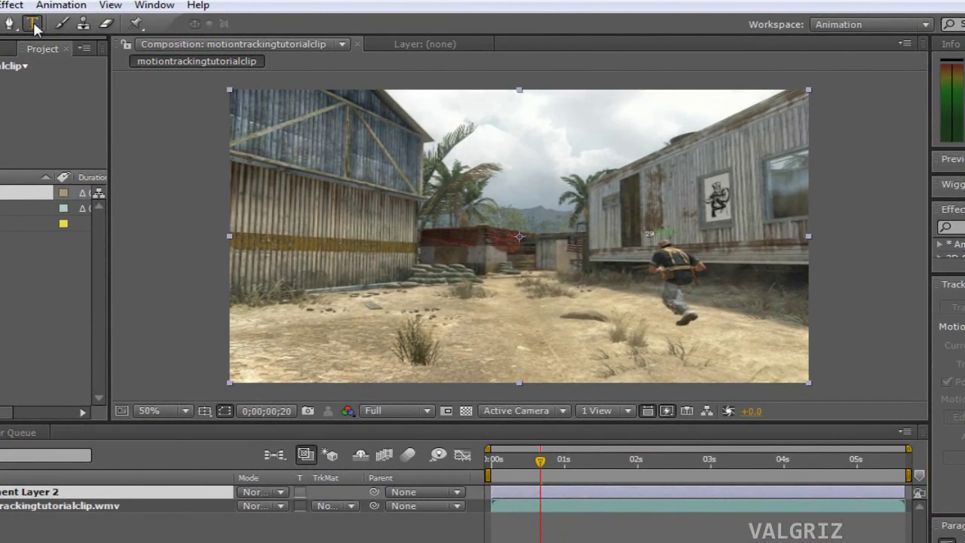
Add a text layer reading "TUTORIAL" and place it near the middle of the frame, up and to the left of the running player
{"action": "left_click", "coordinate": [111, 29]}
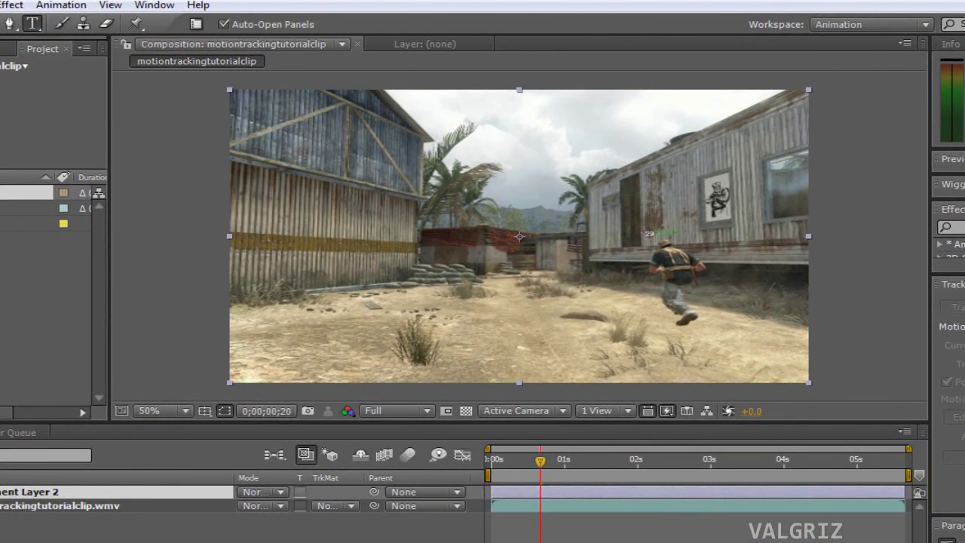
{"action": "left_click_drag", "start_coordinate": [379, 191], "coordinate": [600, 227]}
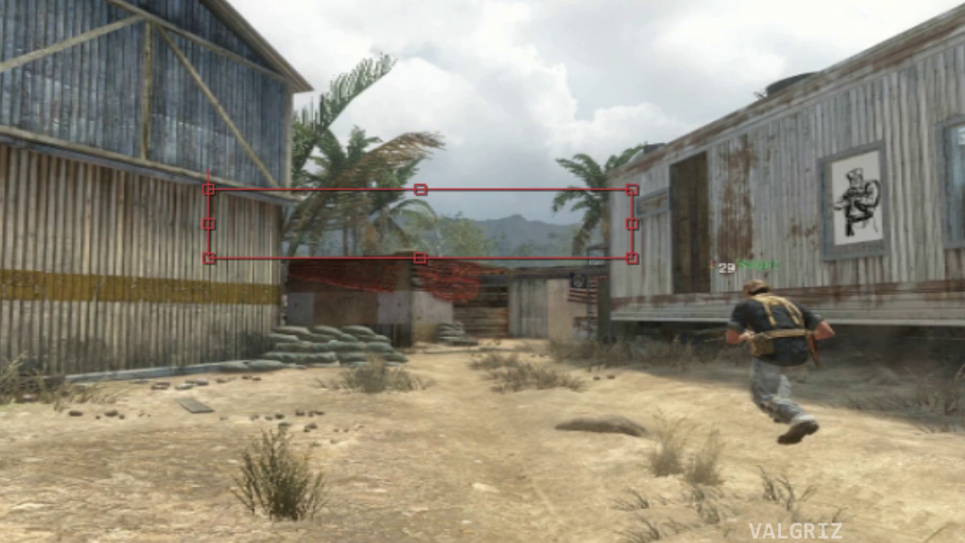
{"action": "type", "text": "TUT"}
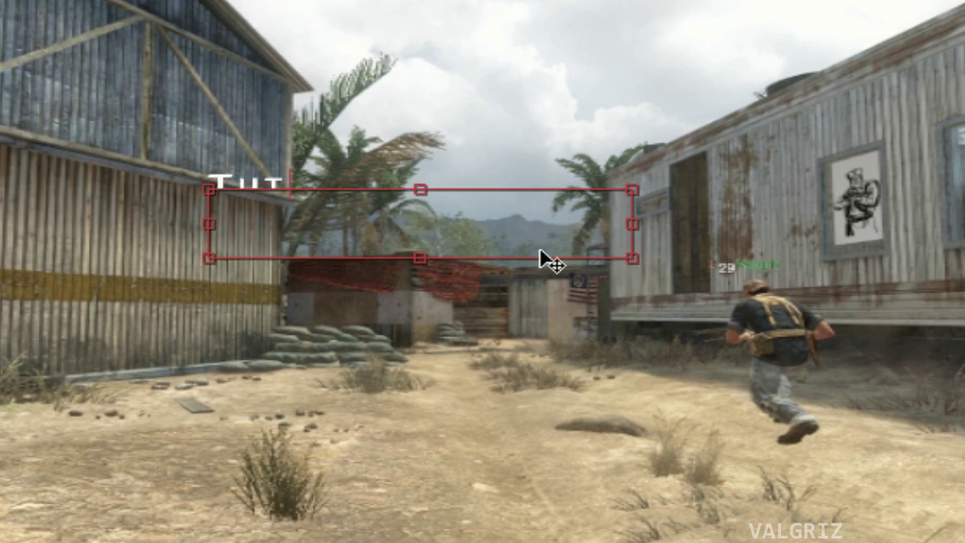
{"action": "key", "text": "BackSpace"}
{"action": "type", "text": "TORIAL"}
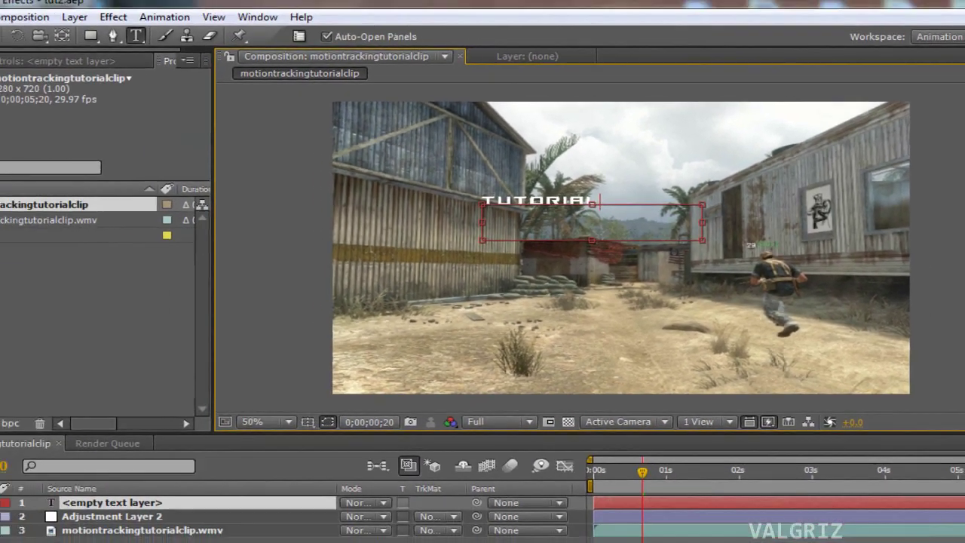
{"action": "key", "text": "KP_Enter"}
{"action": "left_click_drag", "start_coordinate": [525, 205], "coordinate": [630, 230]}
{"action": "left_click", "coordinate": [952, 240]}
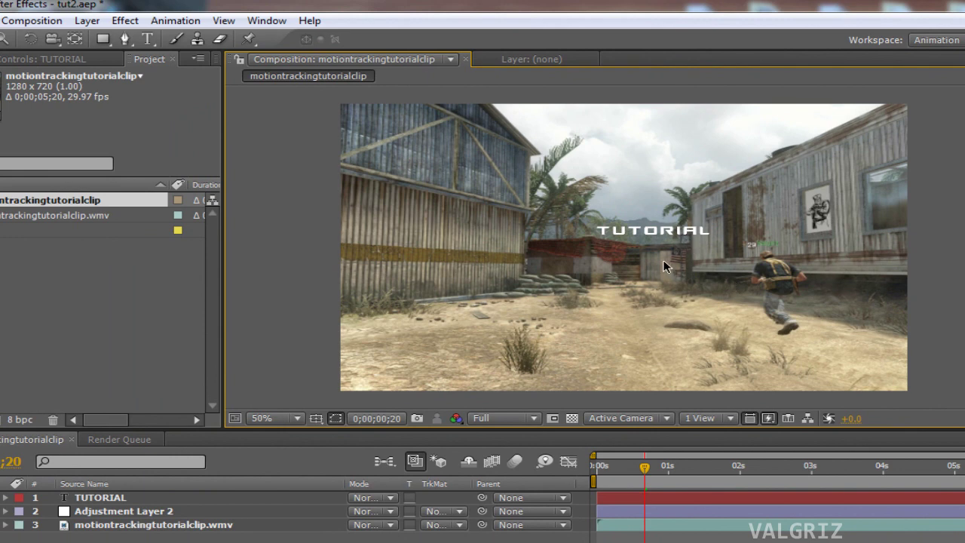
Draw an open pen path on Adjustment Layer 2 from the player's head to the text's right end, continuing under TUTORIAL to its left end
{"action": "left_click", "coordinate": [164, 513]}
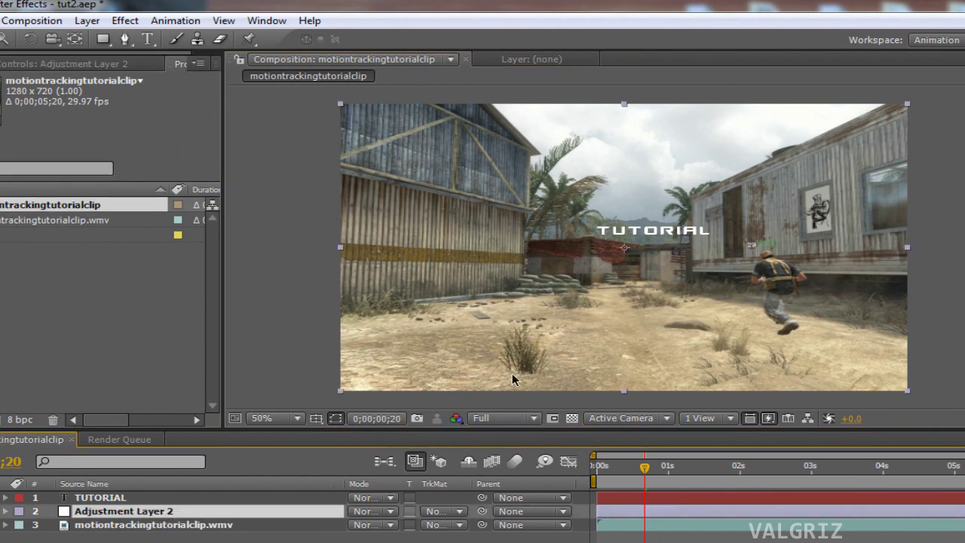
{"action": "left_click", "coordinate": [121, 41]}
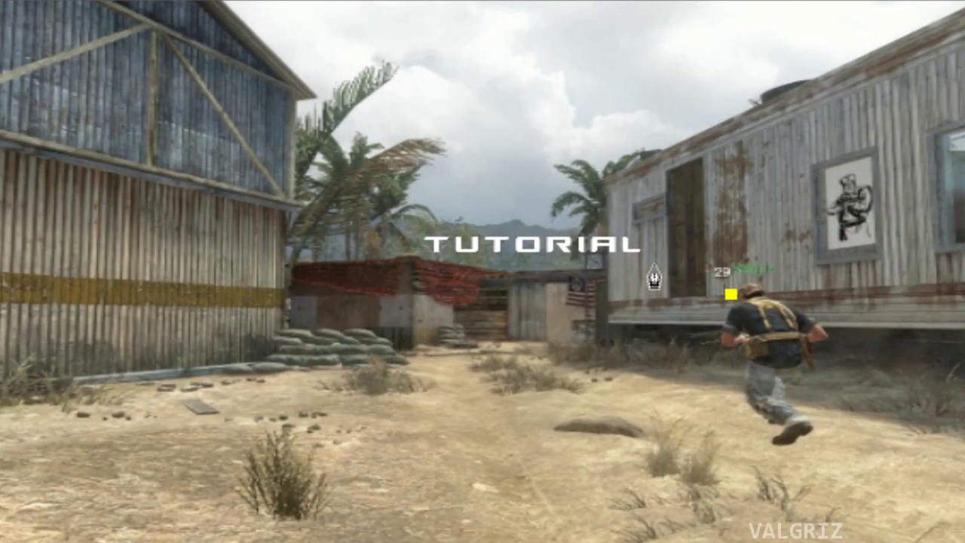
{"action": "left_click", "coordinate": [642, 259]}
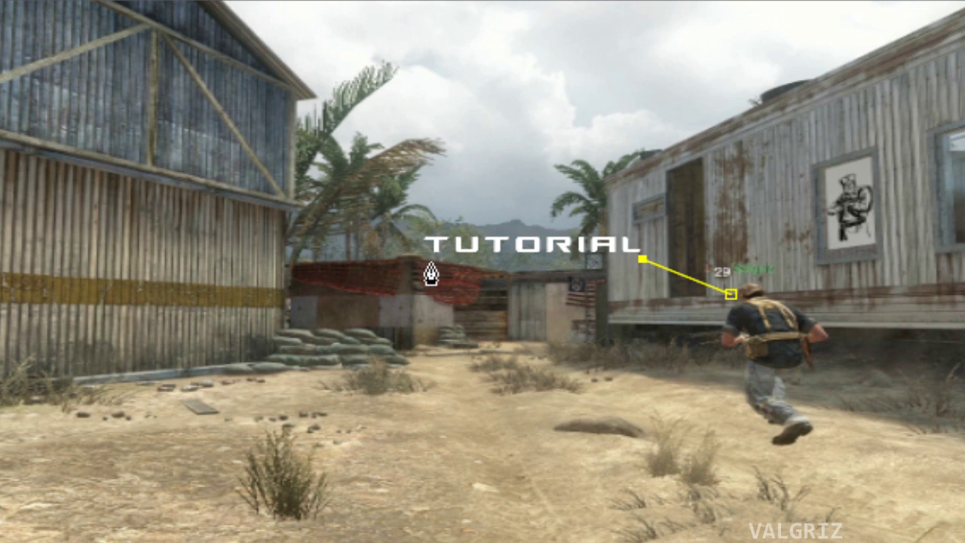
{"action": "left_click", "coordinate": [424, 259]}
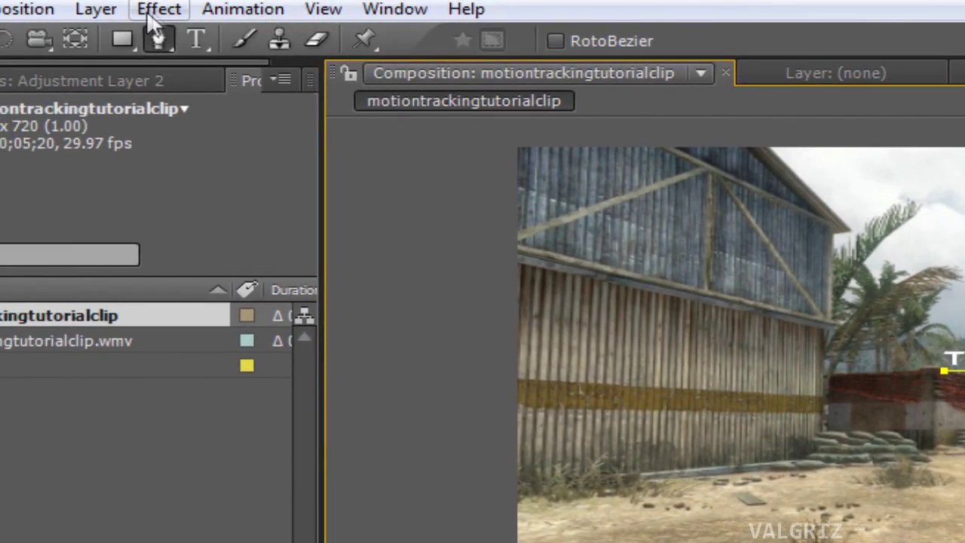
Apply the Generate > Stroke effect to Adjustment Layer 2 so it follows the drawn path
{"action": "left_click", "coordinate": [149, 17]}
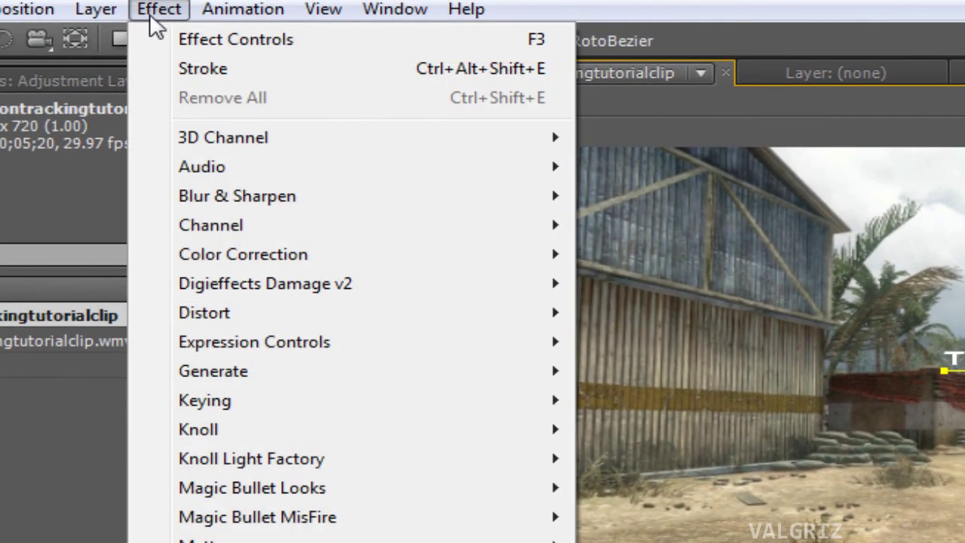
{"action": "mouse_move", "coordinate": [292, 374]}
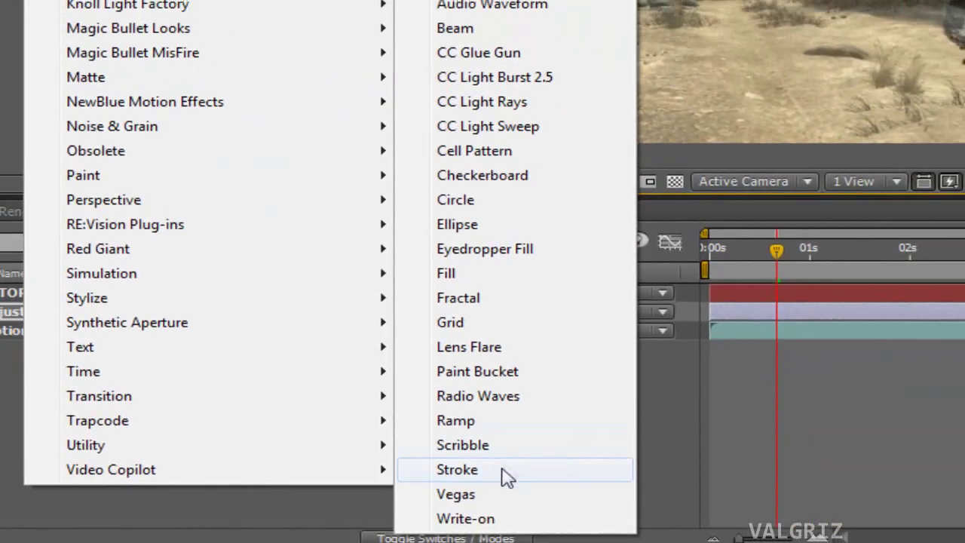
{"action": "left_click", "coordinate": [506, 470]}
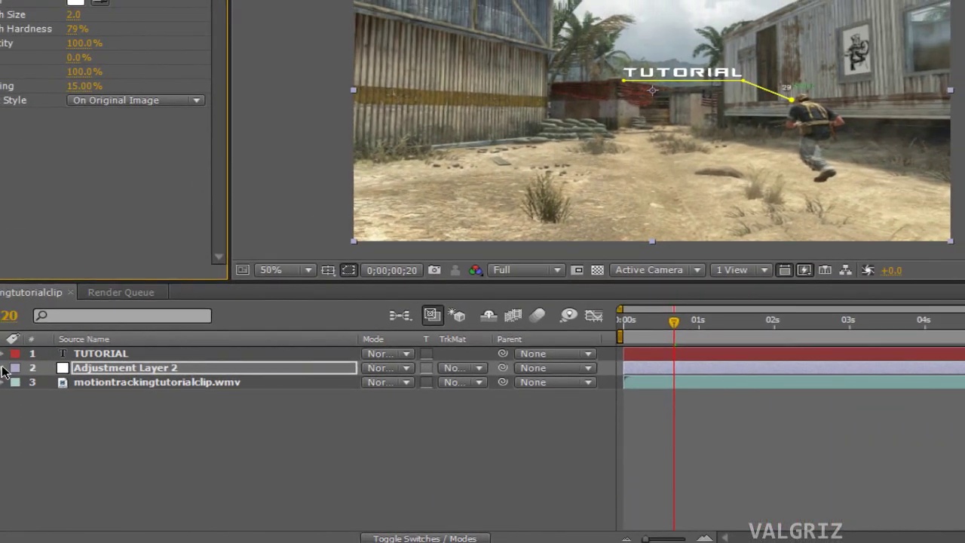
Try a Stroke Brush Size of 4 on Adjustment Layer 2, settle on 3.0, and deselect the layer to view the line
{"action": "left_click", "coordinate": [4, 367]}
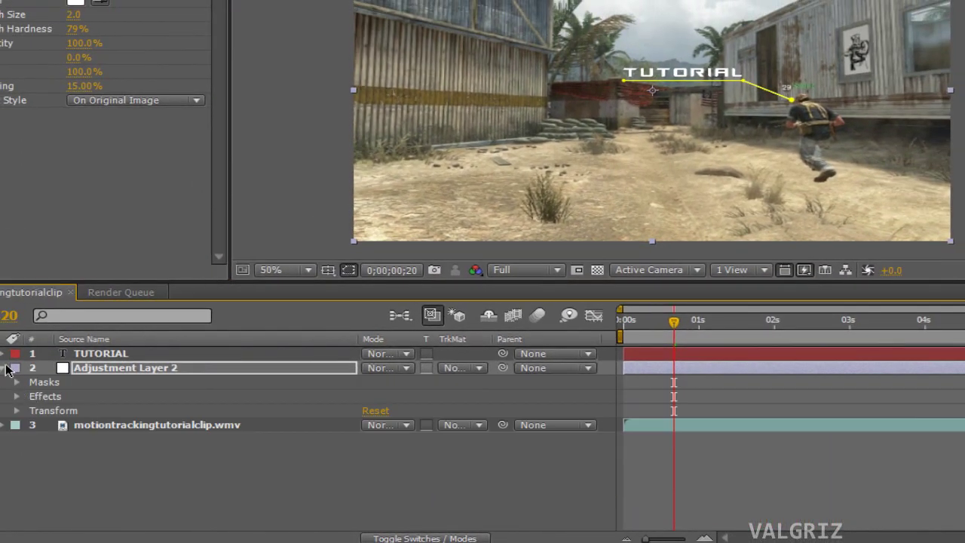
{"action": "left_click", "coordinate": [17, 396]}
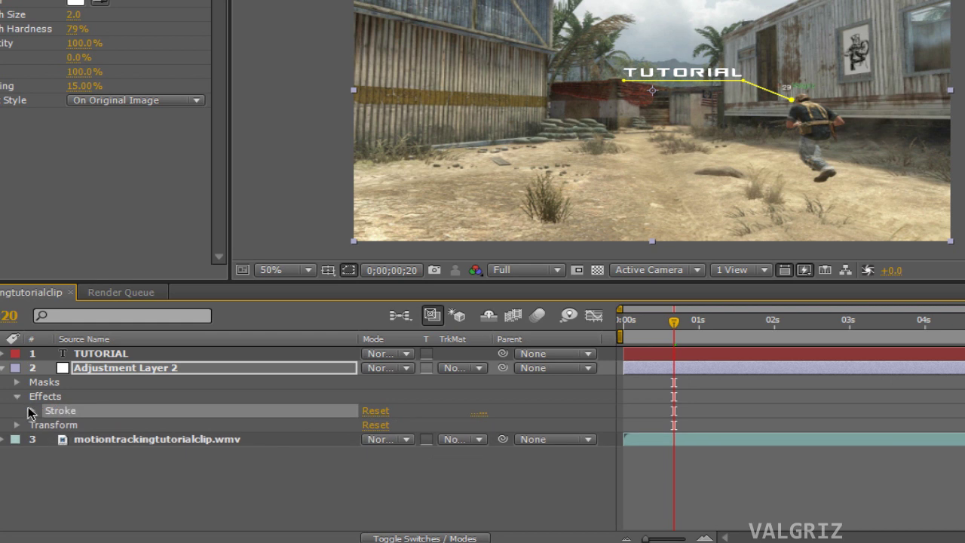
{"action": "left_click", "coordinate": [34, 412]}
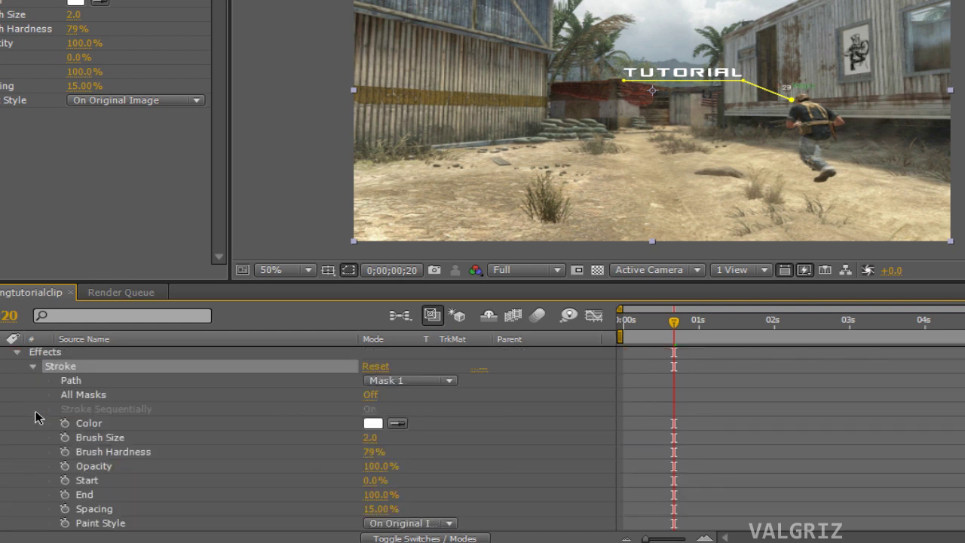
{"action": "left_click", "coordinate": [370, 440]}
{"action": "type", "text": "4"}
{"action": "key", "text": "Return"}
{"action": "left_click", "coordinate": [371, 439]}
{"action": "type", "text": "3"}
{"action": "key", "text": "Return"}
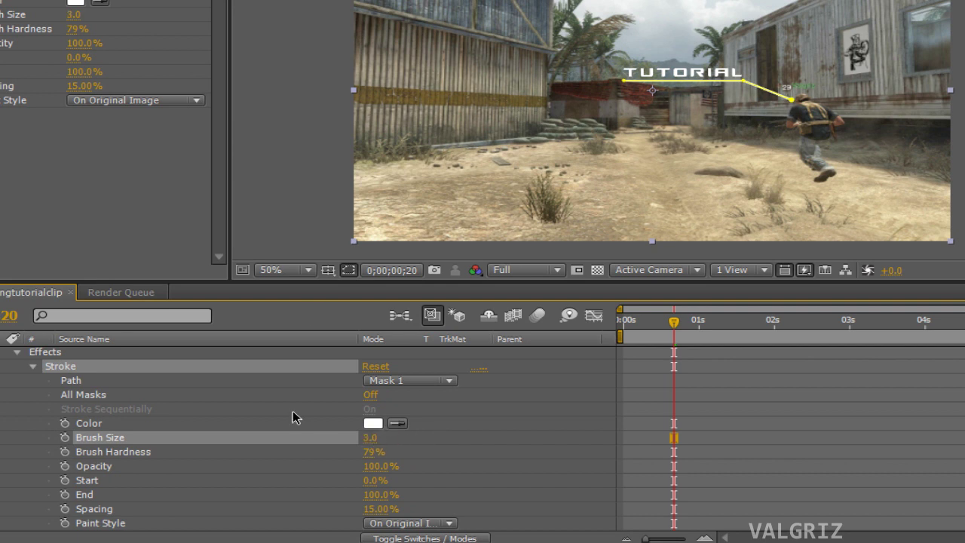
{"action": "left_click", "coordinate": [266, 186]}
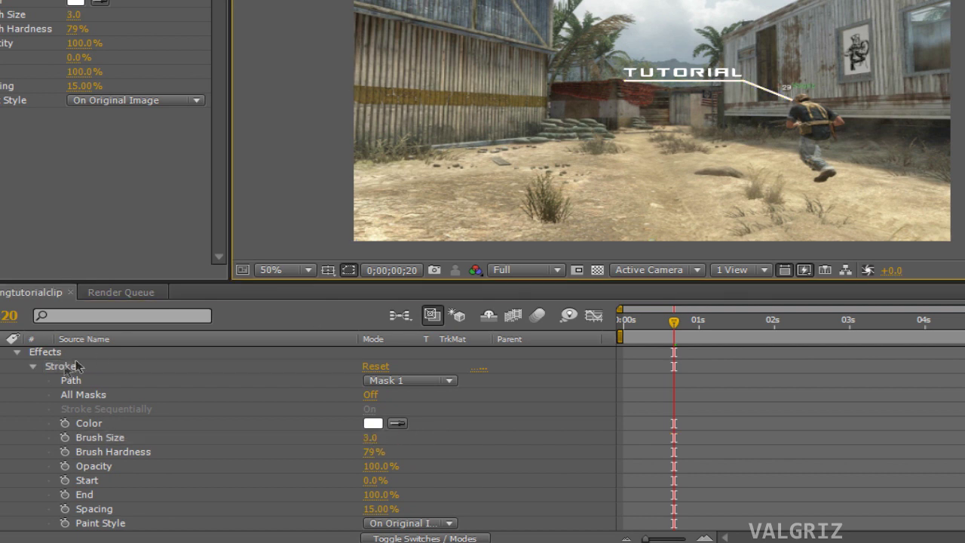
Collapse the Stroke, Effects and Masks groups and the whole property list of Adjustment Layer 2
{"action": "left_click", "coordinate": [32, 365]}
{"action": "left_click", "coordinate": [18, 397]}
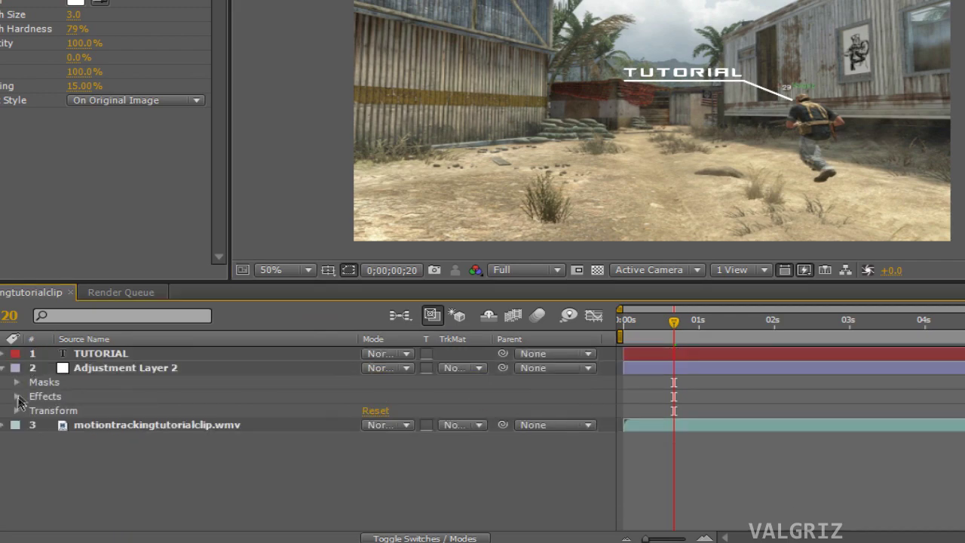
{"action": "left_click", "coordinate": [17, 382]}
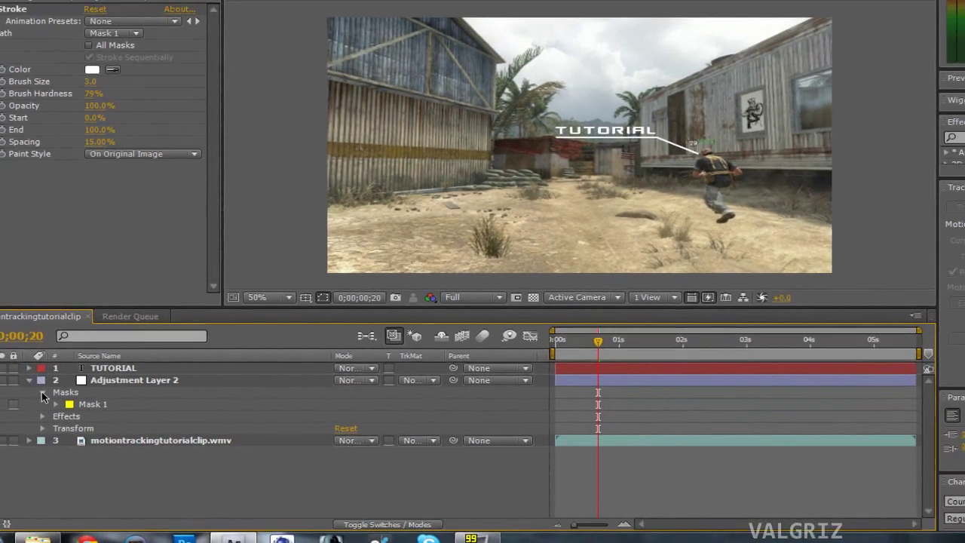
{"action": "left_click", "coordinate": [31, 388]}
{"action": "left_click", "coordinate": [15, 374]}
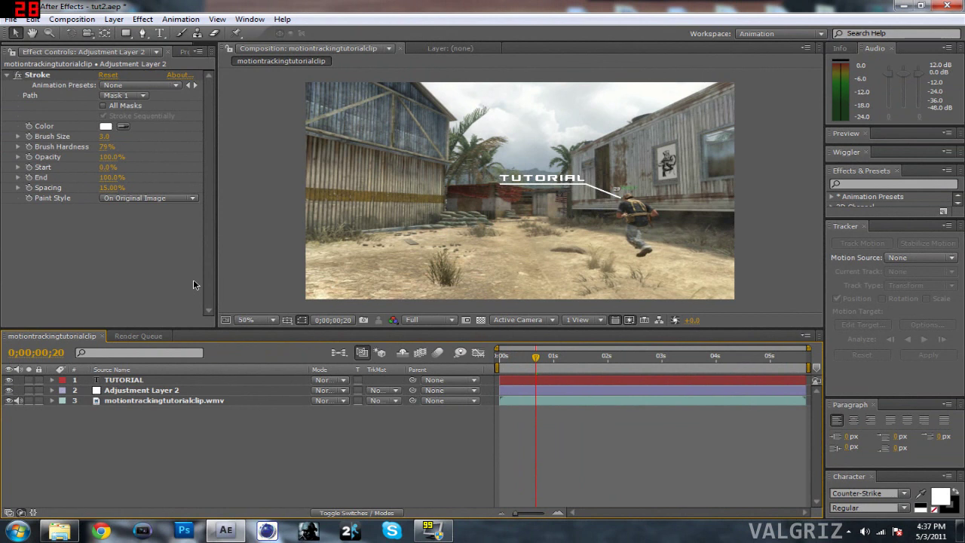
Pre-compose the TUTORIAL and Adjustment Layer 2 layers as Pre-comp 1, moving all attributes into the new composition
{"action": "left_click", "coordinate": [147, 382]}
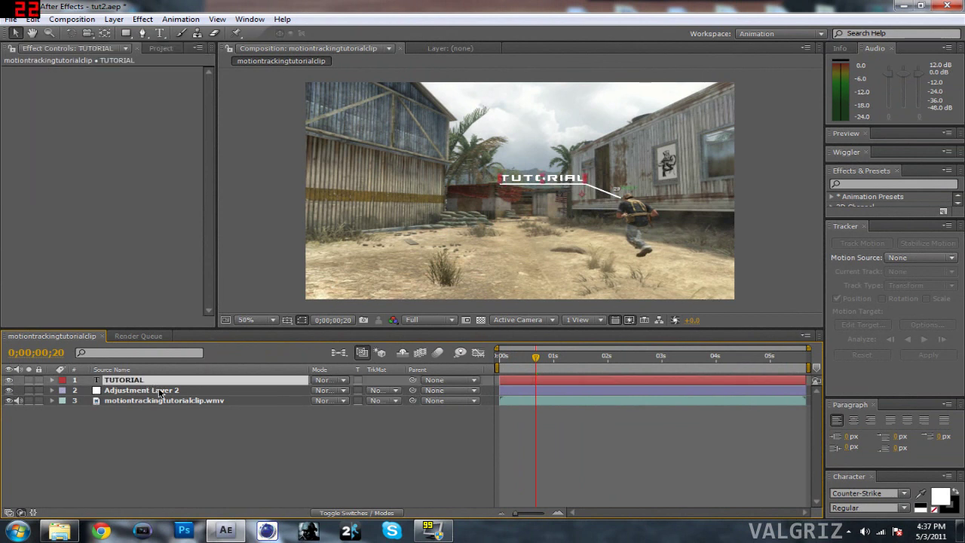
{"action": "left_click", "coordinate": [153, 391], "text": "ctrl"}
{"action": "left_click", "coordinate": [114, 19]}
{"action": "left_click", "coordinate": [171, 452]}
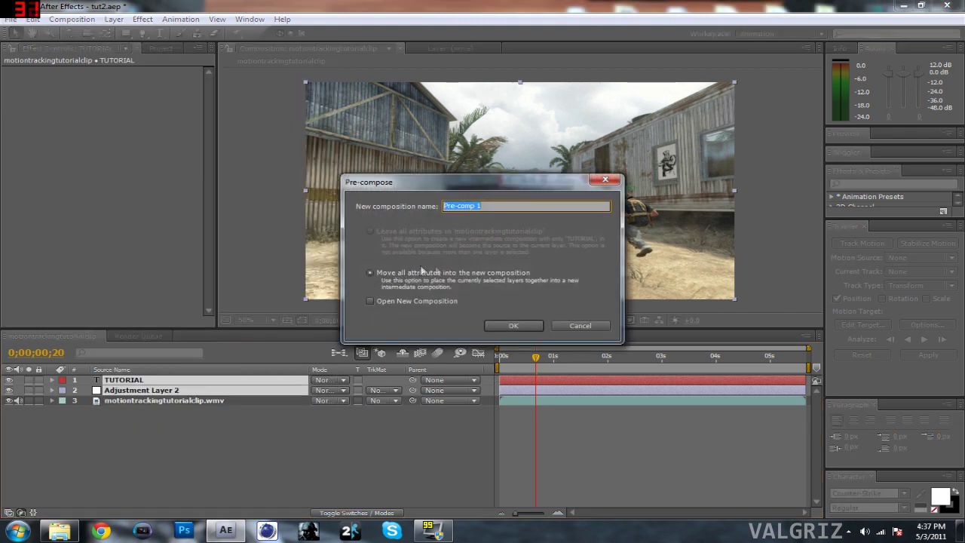
{"action": "left_click", "coordinate": [514, 325]}
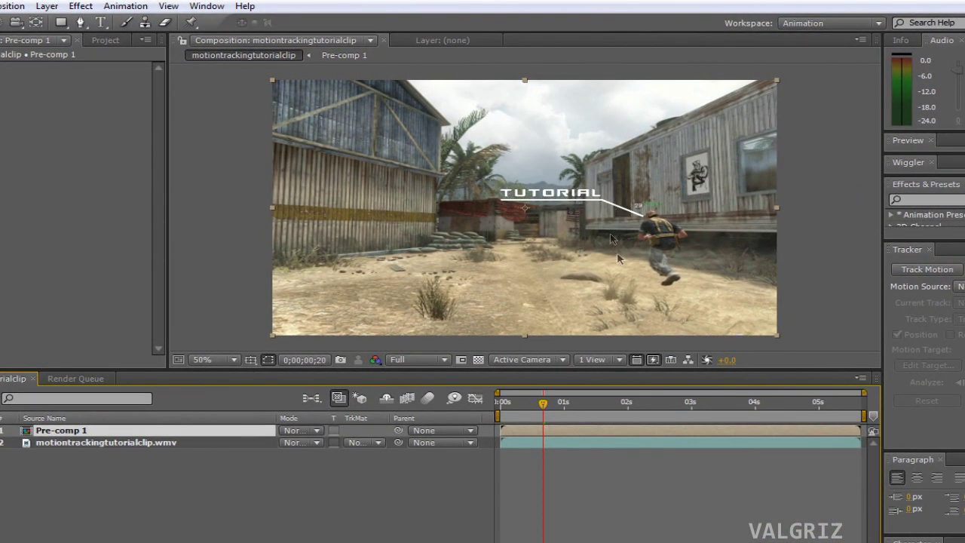
Add a null object layer above Pre-comp 1
{"action": "left_click", "coordinate": [45, 7]}
{"action": "mouse_move", "coordinate": [66, 23]}
{"action": "left_click", "coordinate": [405, 83]}
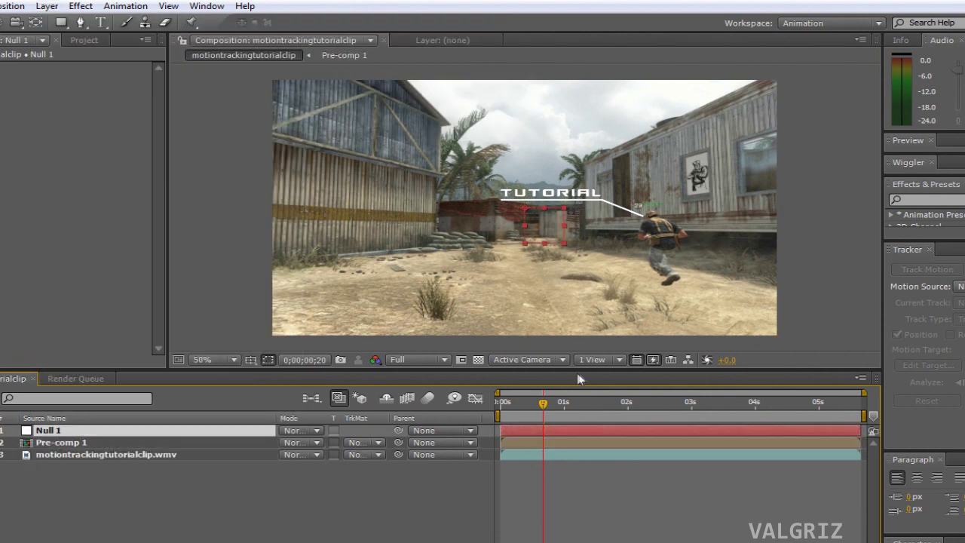
Return the current time to 0;00;00;00 and check that the Tracker panel is enabled
{"action": "left_click_drag", "start_coordinate": [543, 404], "coordinate": [500, 405]}
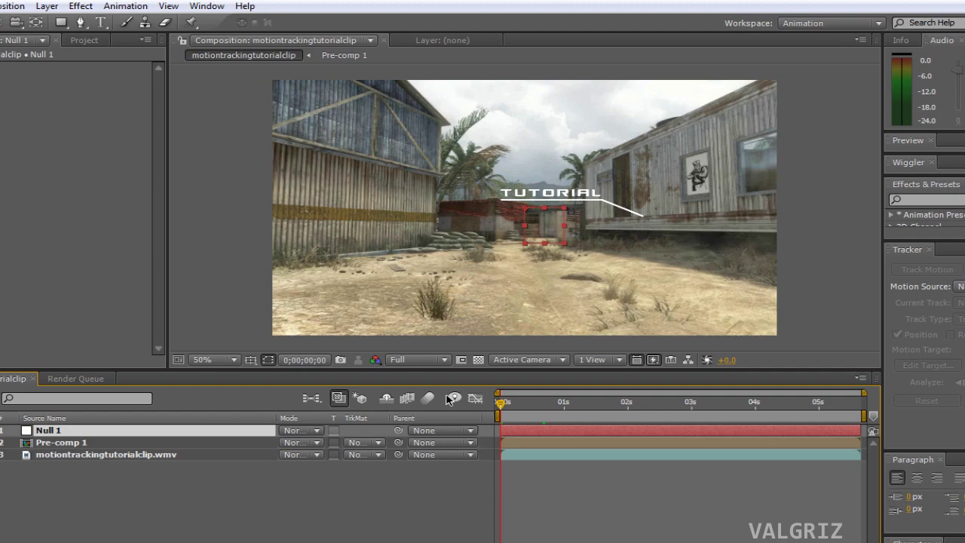
{"action": "left_click", "coordinate": [461, 360]}
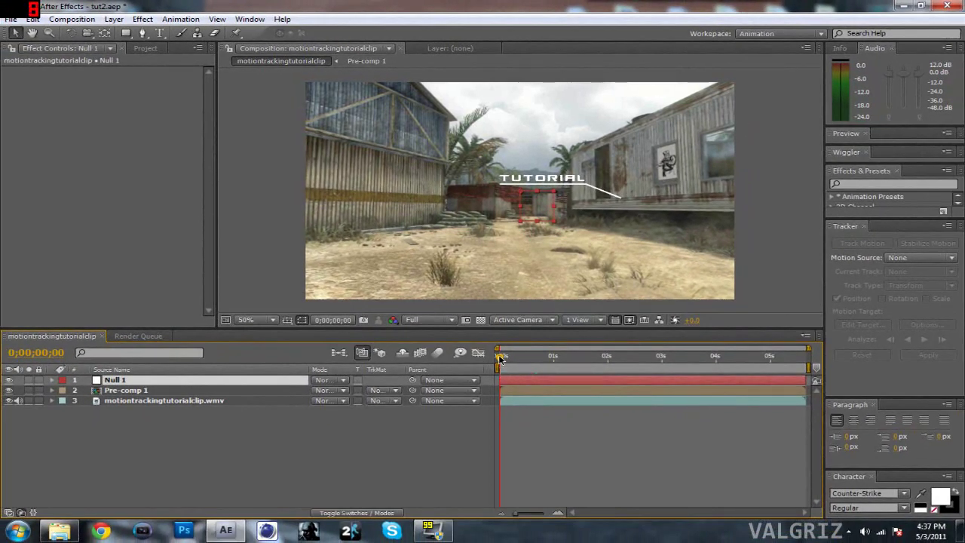
{"action": "left_click", "coordinate": [249, 19]}
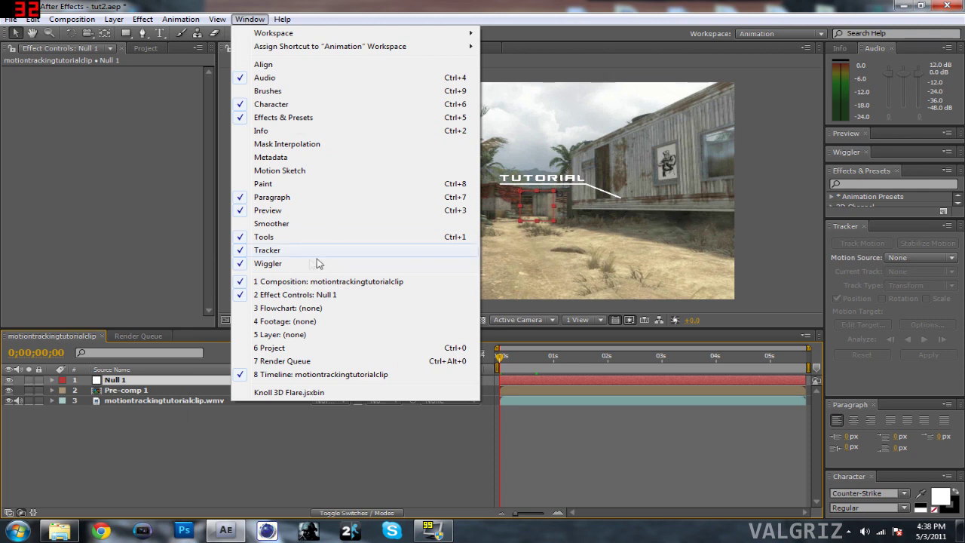
{"action": "left_click", "coordinate": [623, 6]}
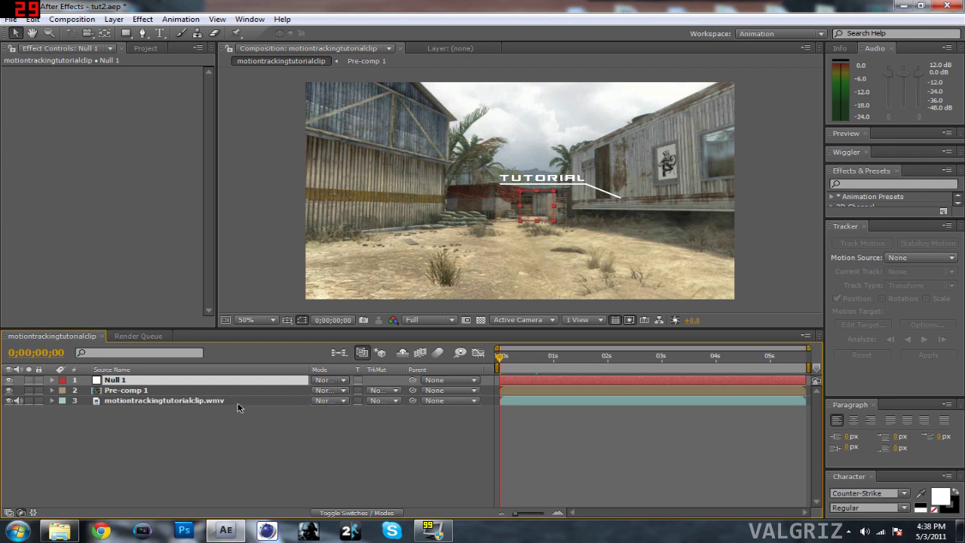
Start a Track Motion tracker on the motiontrackingtutorialclip.wmv layer
{"action": "left_click", "coordinate": [169, 399]}
{"action": "left_click", "coordinate": [863, 242]}
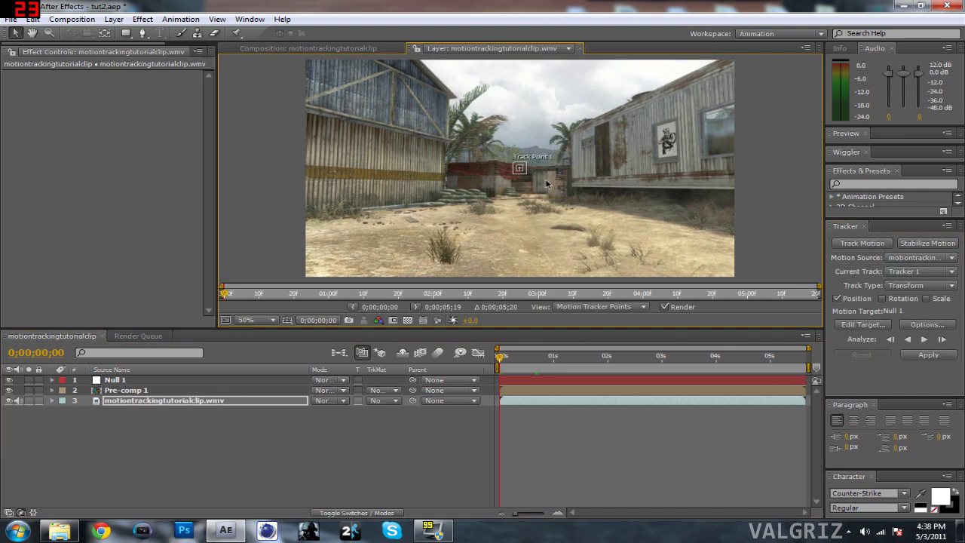
{"action": "scroll", "coordinate": [545, 178], "scroll_direction": "up", "scroll_amount": 3}
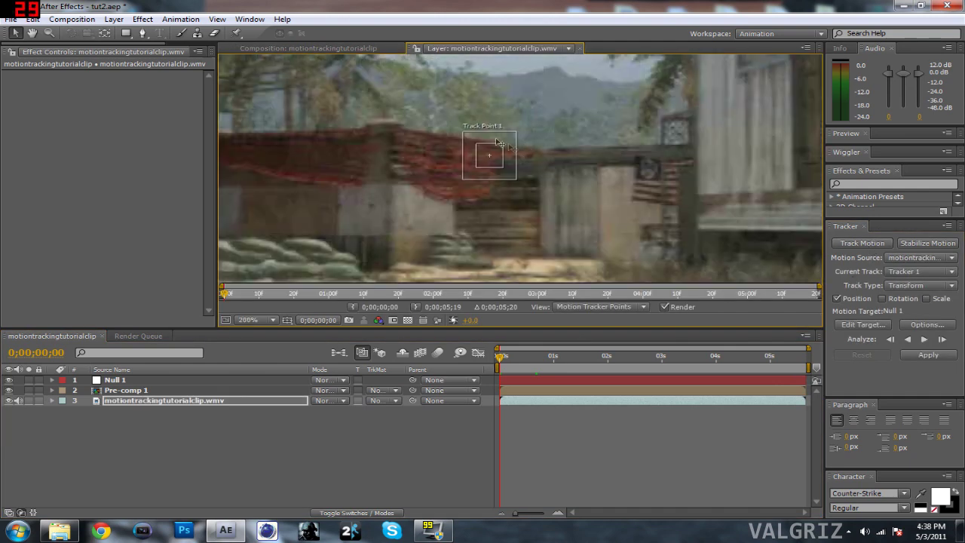
{"action": "scroll", "coordinate": [492, 158], "scroll_direction": "down", "scroll_amount": 1}
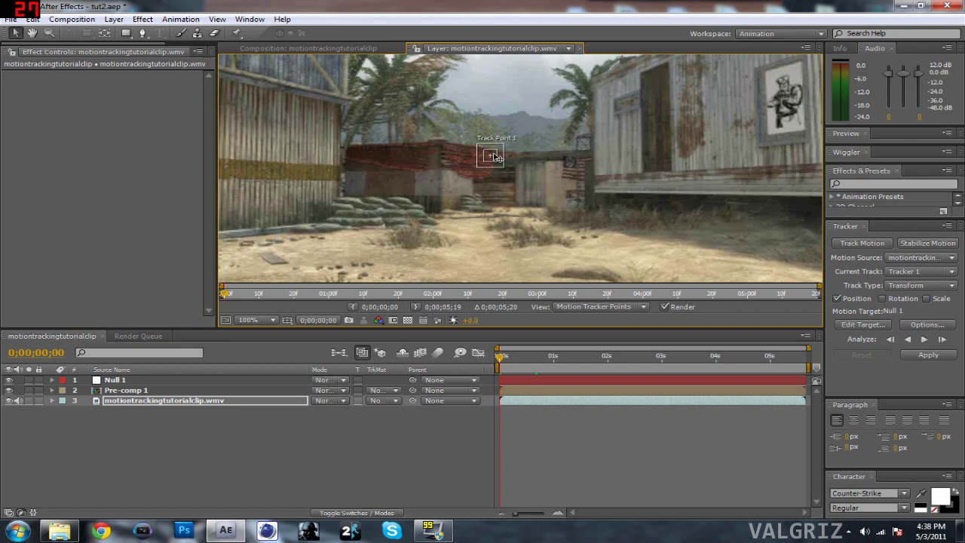
Set the current time to 0;00;00;17 and place Track Point 1 on the running player's back
{"action": "left_click_drag", "start_coordinate": [494, 156], "coordinate": [662, 186]}
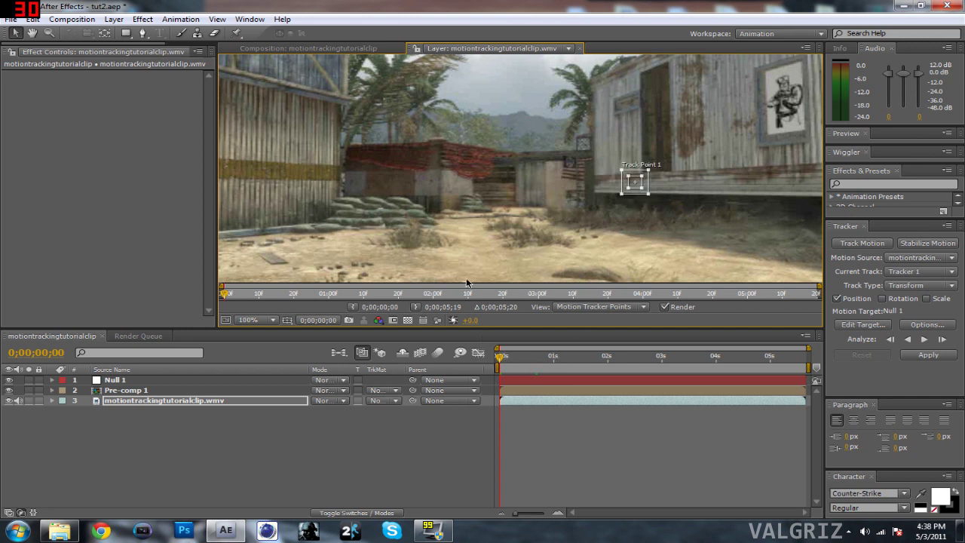
{"action": "left_click_drag", "start_coordinate": [500, 357], "coordinate": [530, 361]}
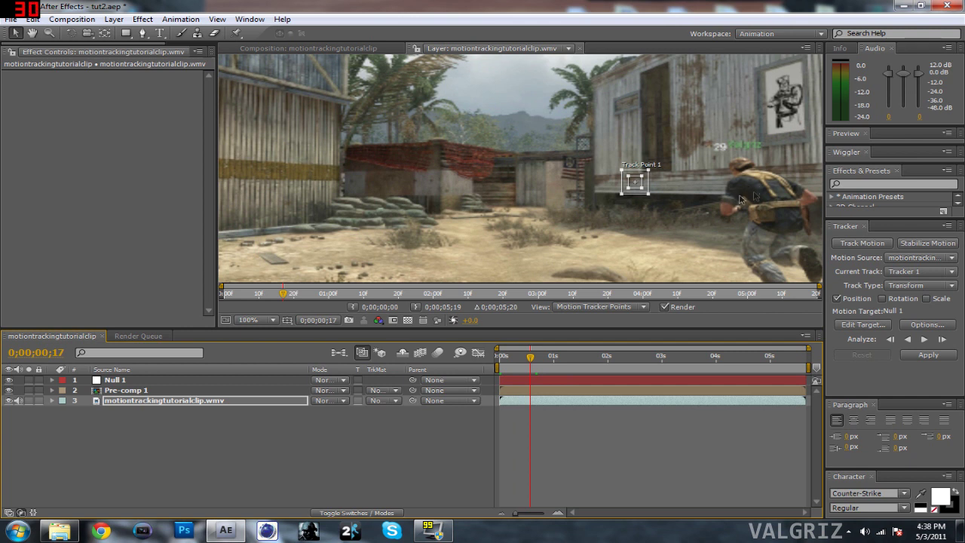
{"action": "left_click_drag", "start_coordinate": [636, 183], "coordinate": [764, 189]}
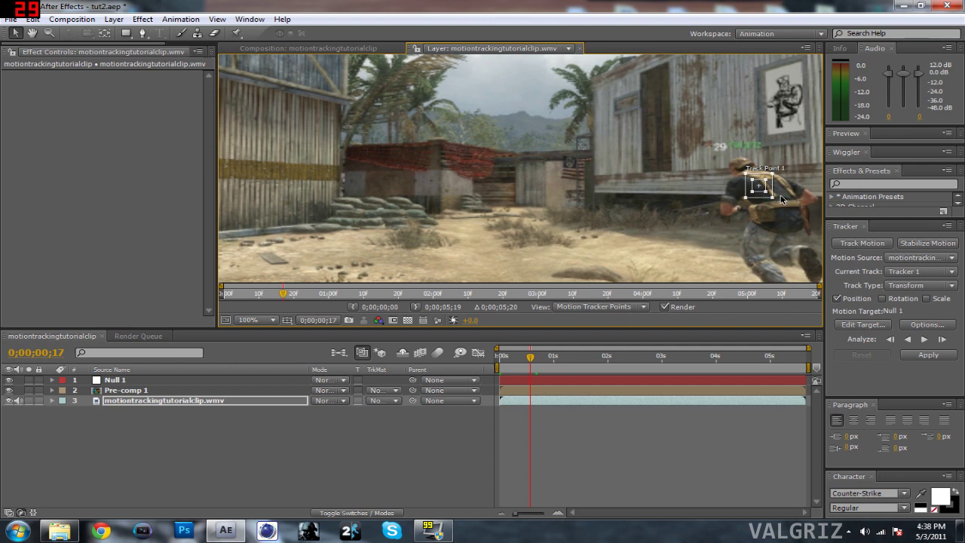
Enlarge Track Point 1's search region to about 174 × 128 and its feature region to about 102 × 72 around the player's torso
{"action": "left_click_drag", "start_coordinate": [782, 200], "coordinate": [600, 147]}
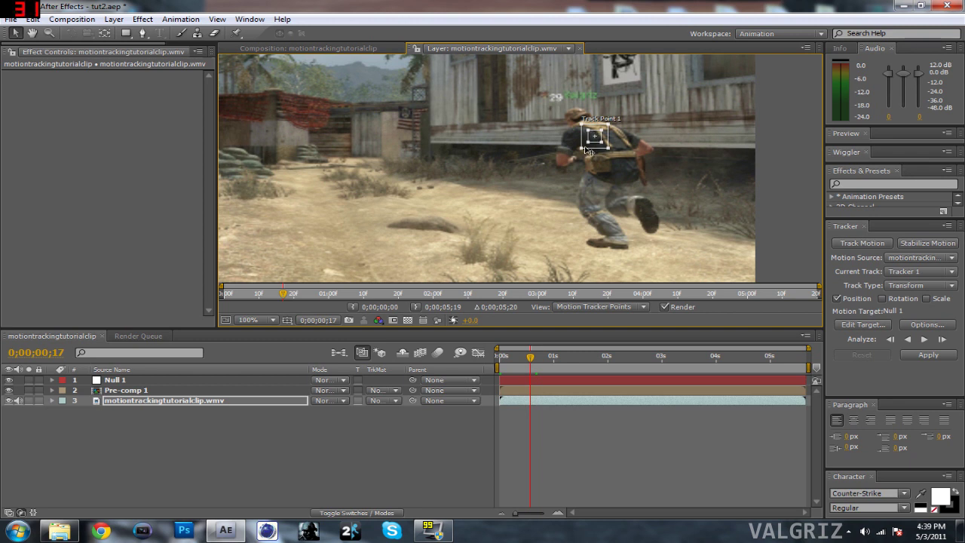
{"action": "left_click_drag", "start_coordinate": [580, 151], "coordinate": [536, 173]}
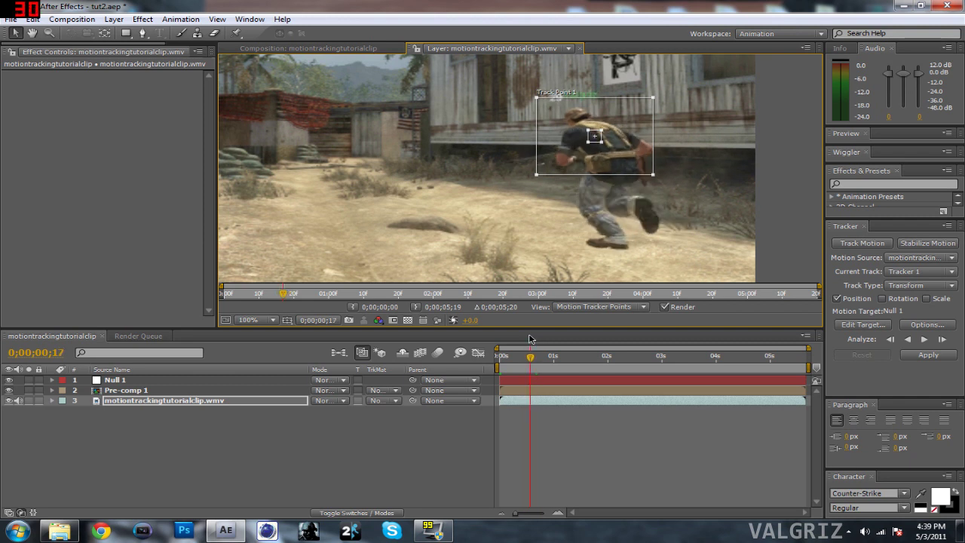
{"action": "key", "text": "Page_Down"}
{"action": "left_click_drag", "start_coordinate": [589, 144], "coordinate": [560, 160]}
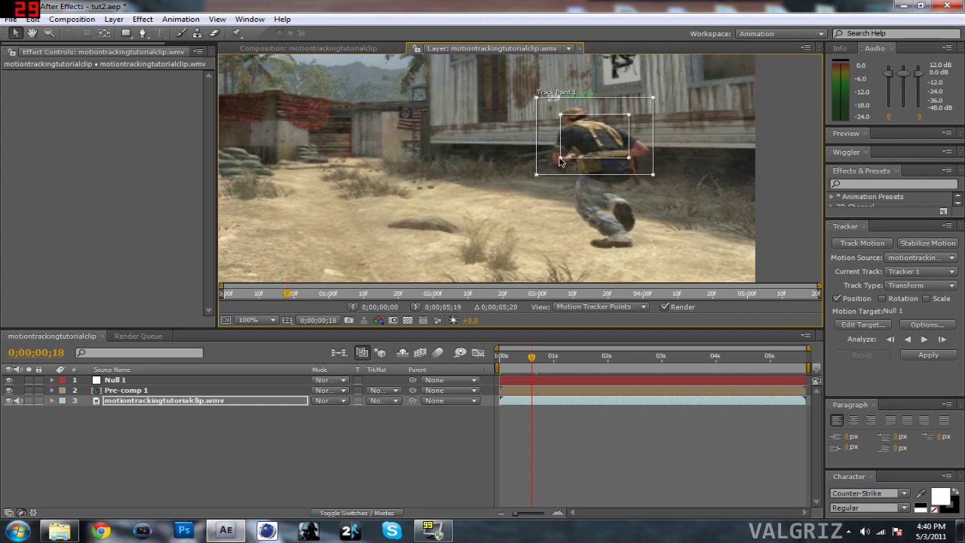
Analyze the motion forward from 0;00;00;17 and stop the analysis at 0;00;01;13
{"action": "key", "text": "Page_Up"}
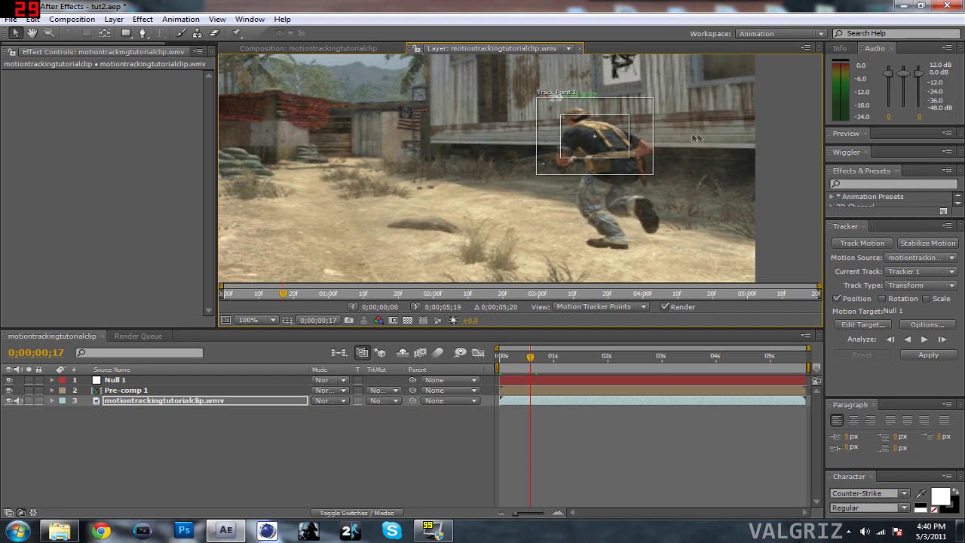
{"action": "key", "text": "h"}
{"action": "left_click_drag", "start_coordinate": [780, 123], "coordinate": [764, 207]}
{"action": "key", "text": "v"}
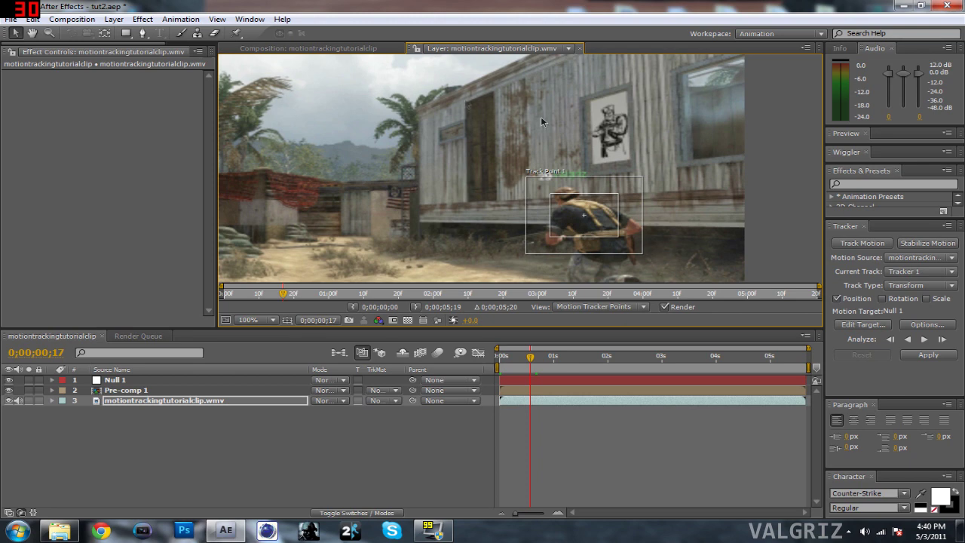
{"action": "scroll", "coordinate": [725, 144], "scroll_direction": "down", "scroll_amount": 2}
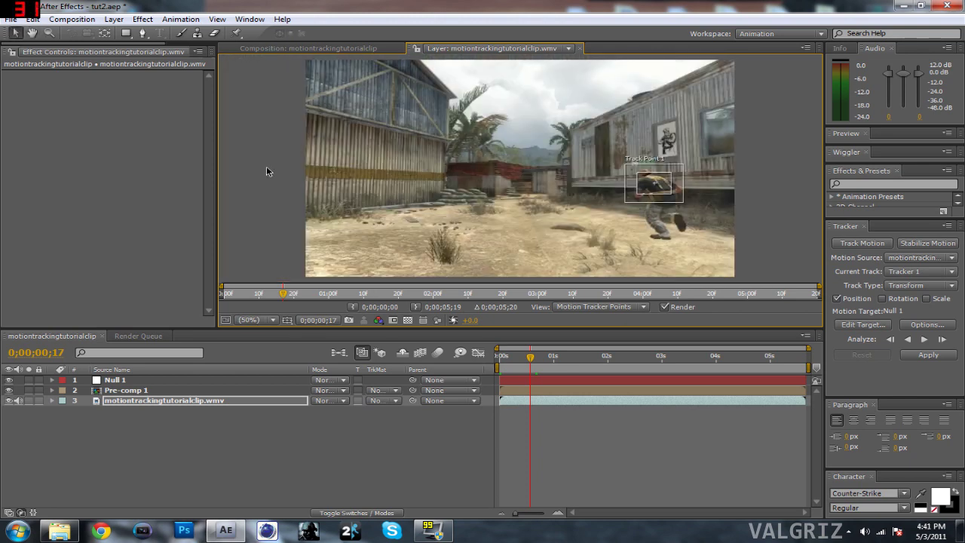
{"action": "left_click", "coordinate": [925, 340]}
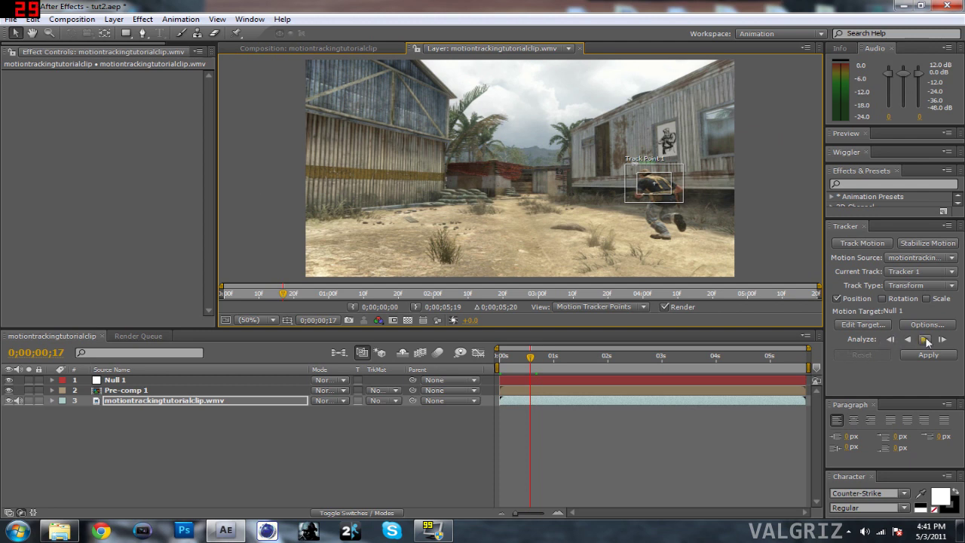
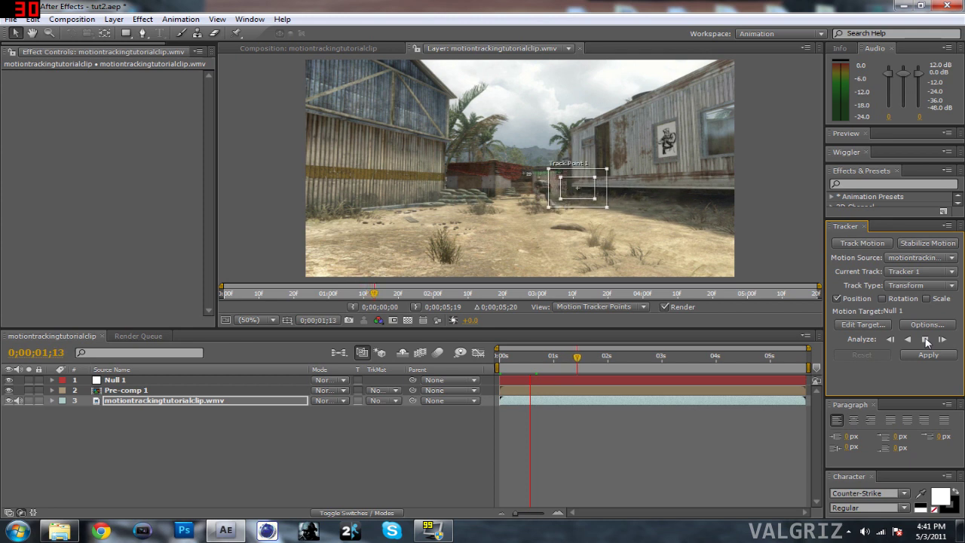
{"action": "left_click", "coordinate": [927, 340]}
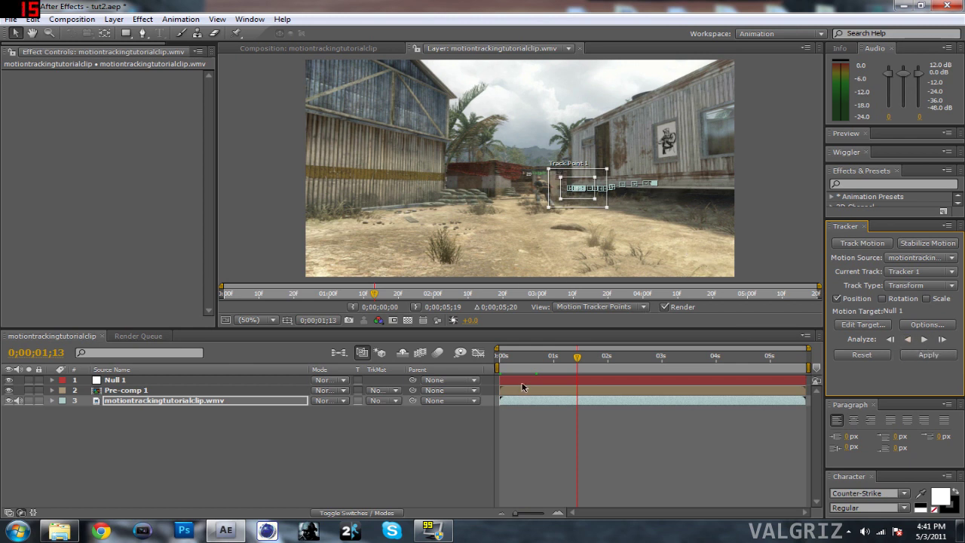
Expand the clip layer's Motion Trackers, Tracker 1 and Track Point 1 groups to show the tracking keyframes
{"action": "left_click", "coordinate": [51, 400]}
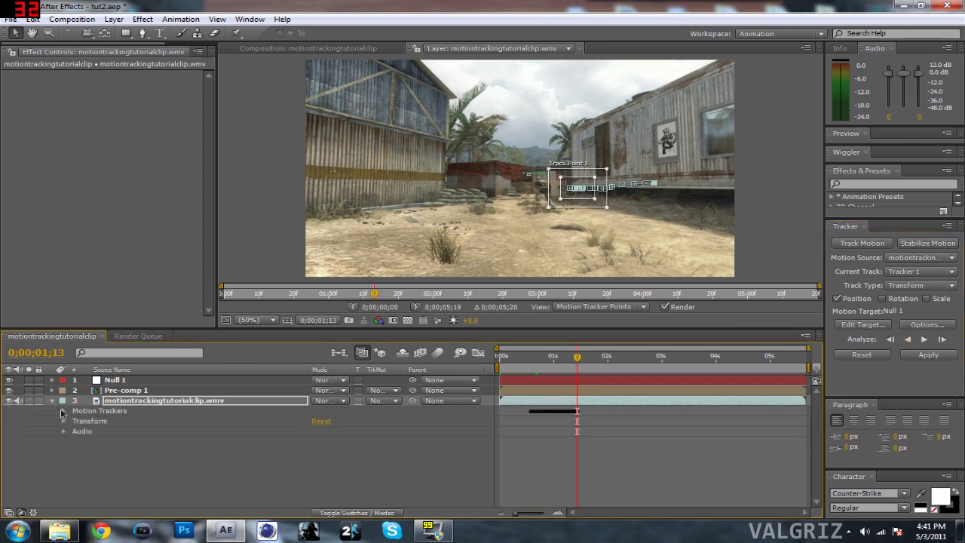
{"action": "left_click", "coordinate": [63, 411]}
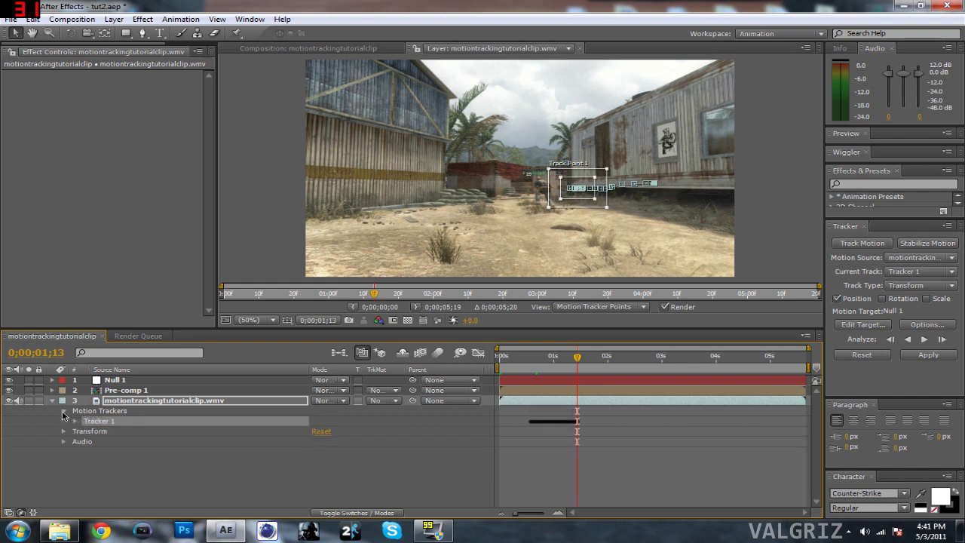
{"action": "left_click", "coordinate": [74, 422]}
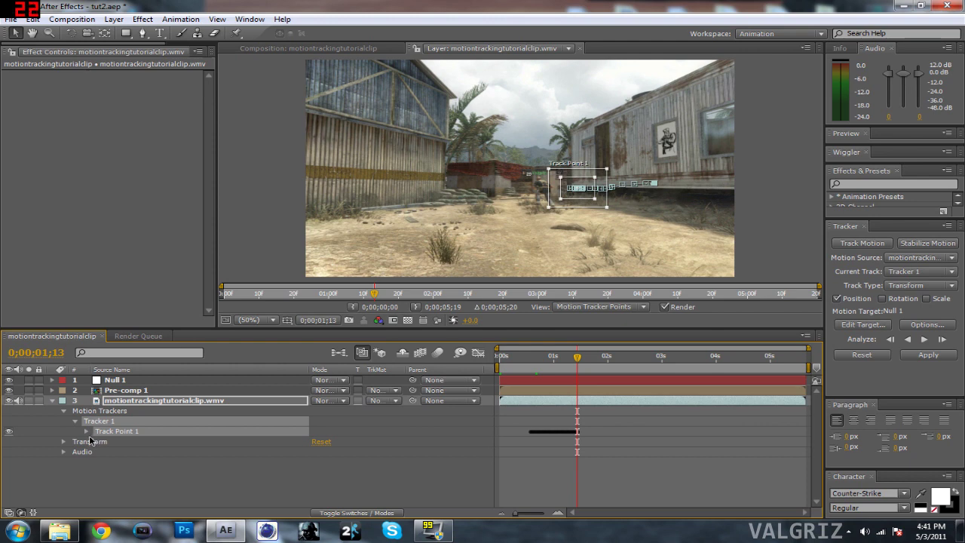
{"action": "left_click", "coordinate": [86, 432]}
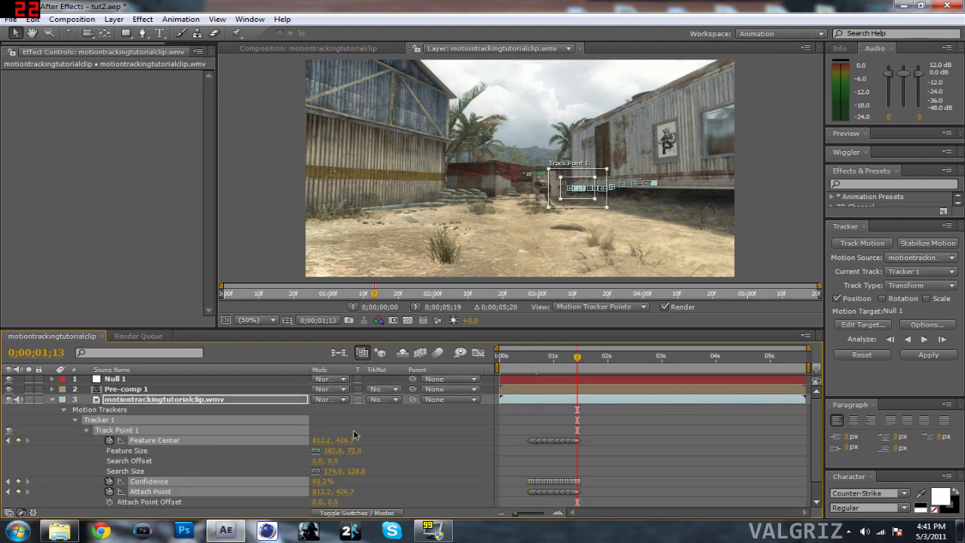
{"action": "scroll", "coordinate": [735, 426], "scroll_direction": "down", "scroll_amount": 2}
Move the current time back to 0;00;01;06 and delete the tracking keyframes after it
{"action": "left_click_drag", "start_coordinate": [577, 358], "coordinate": [565, 360]}
{"action": "left_click_drag", "start_coordinate": [588, 415], "coordinate": [578, 486]}
{"action": "key", "text": "Delete"}
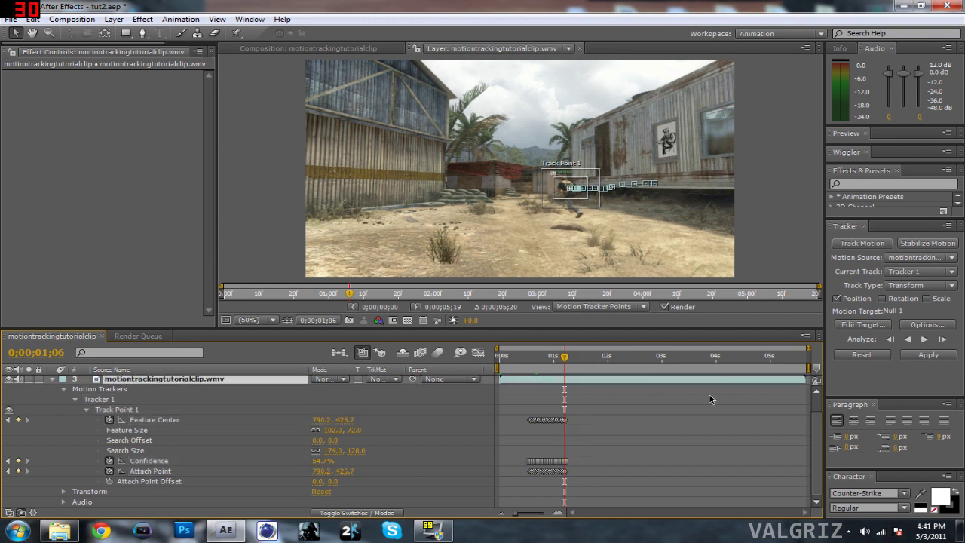
Enlarge the timeline around the tracking keyframes and set the current time to the last keyframe at 0;00;01;06
{"action": "key", "text": "Right"}
{"action": "key", "text": "Right"}
{"action": "key", "text": "Right"}
{"action": "left_click_drag", "start_coordinate": [498, 348], "coordinate": [593, 347]}
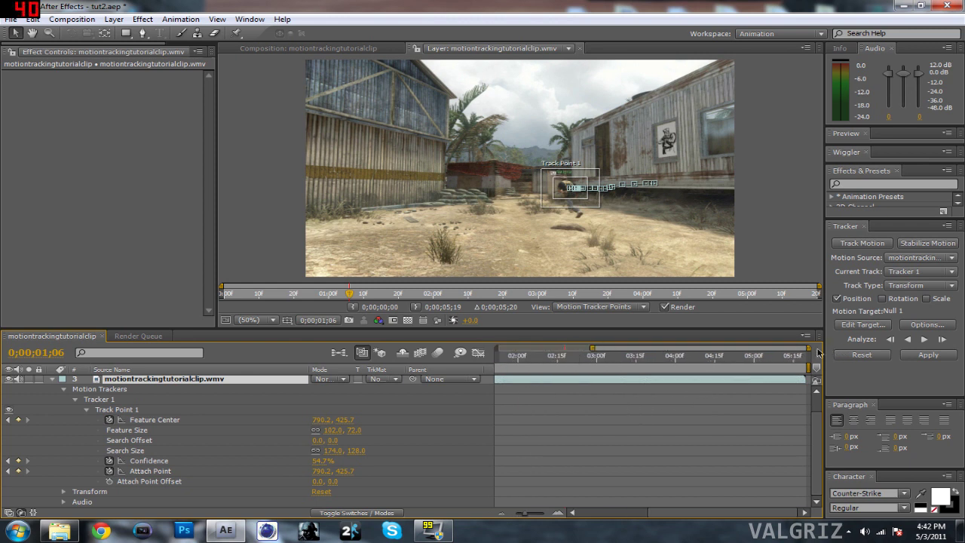
{"action": "left_click_drag", "start_coordinate": [809, 348], "coordinate": [653, 348]}
{"action": "left_click", "coordinate": [776, 356]}
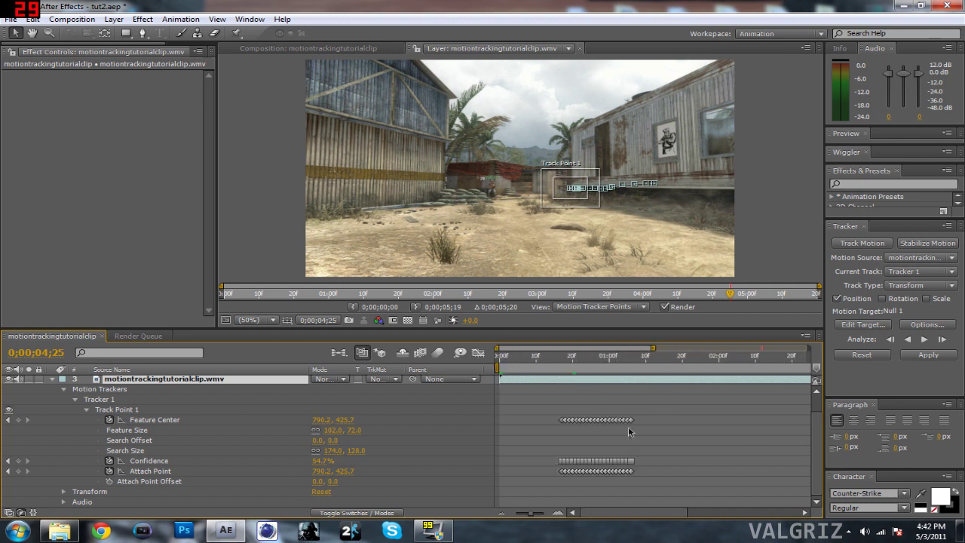
{"action": "left_click", "coordinate": [633, 436]}
{"action": "left_click", "coordinate": [632, 356]}
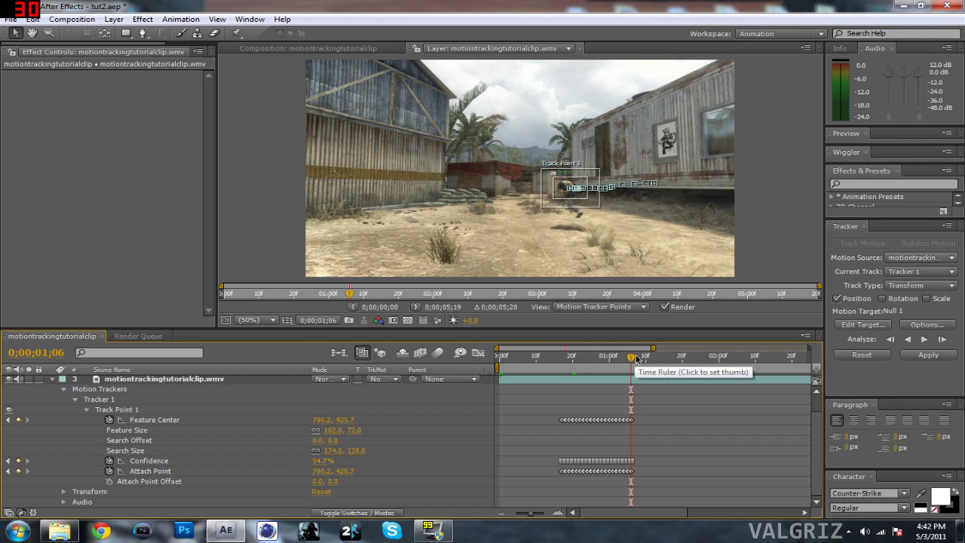
Shrink Track Point 1's feature region to about 54 × 44 and reposition the track point on the player's upper back
{"action": "left_click", "coordinate": [590, 183]}
{"action": "left_click_drag", "start_coordinate": [582, 182], "coordinate": [577, 222]}
{"action": "key", "text": "period"}
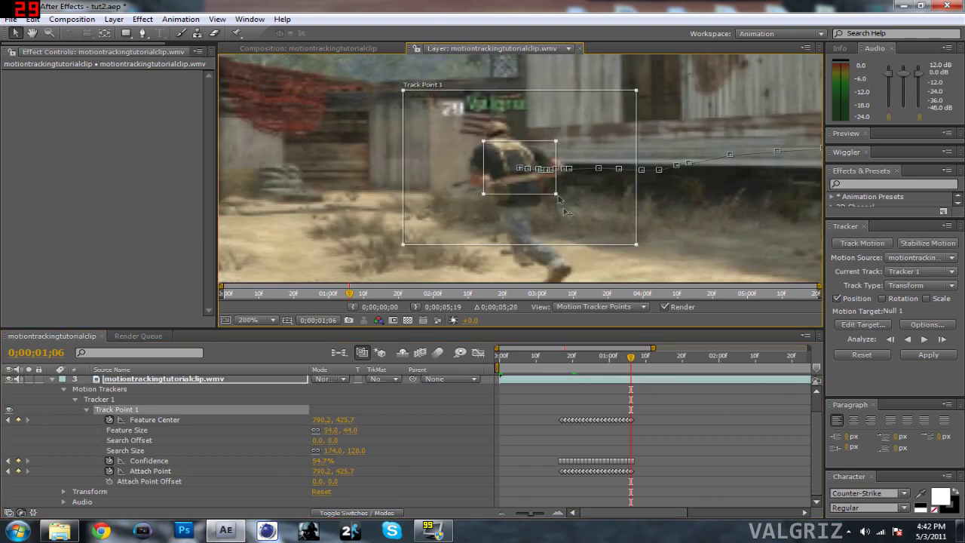
{"action": "left_click_drag", "start_coordinate": [520, 182], "coordinate": [499, 173]}
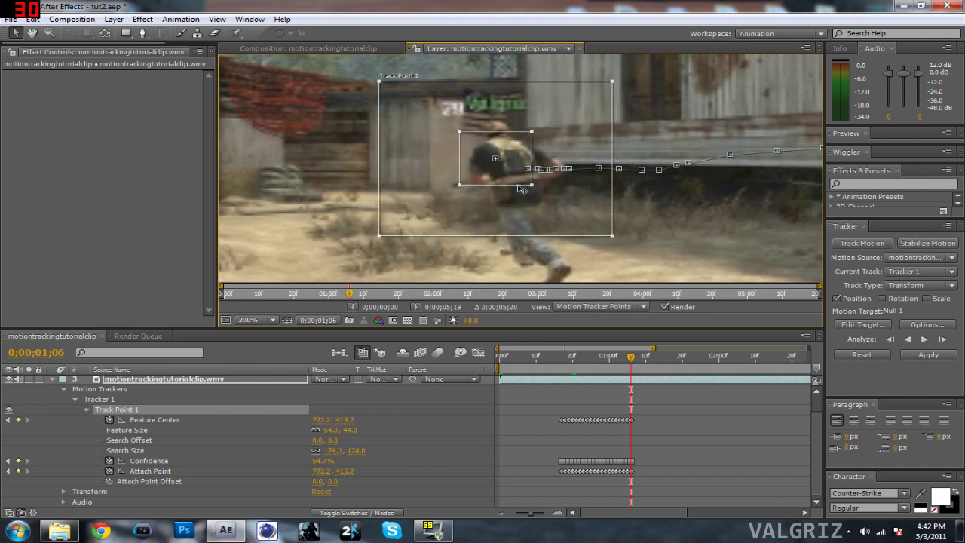
{"action": "key", "text": "comma"}
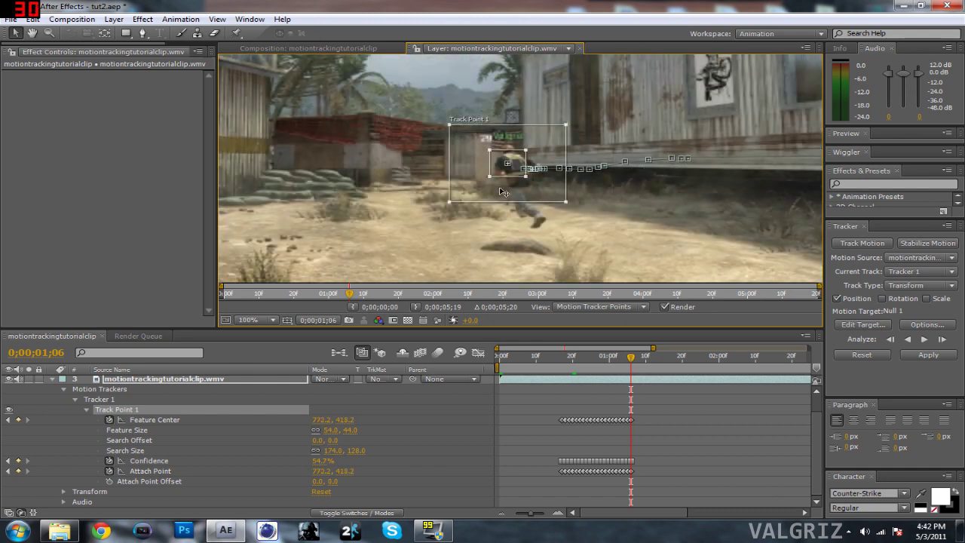
Analyze the motion forward from 0;00;01;06 and stop the analysis at 0;00;01;26
{"action": "left_click", "coordinate": [924, 340]}
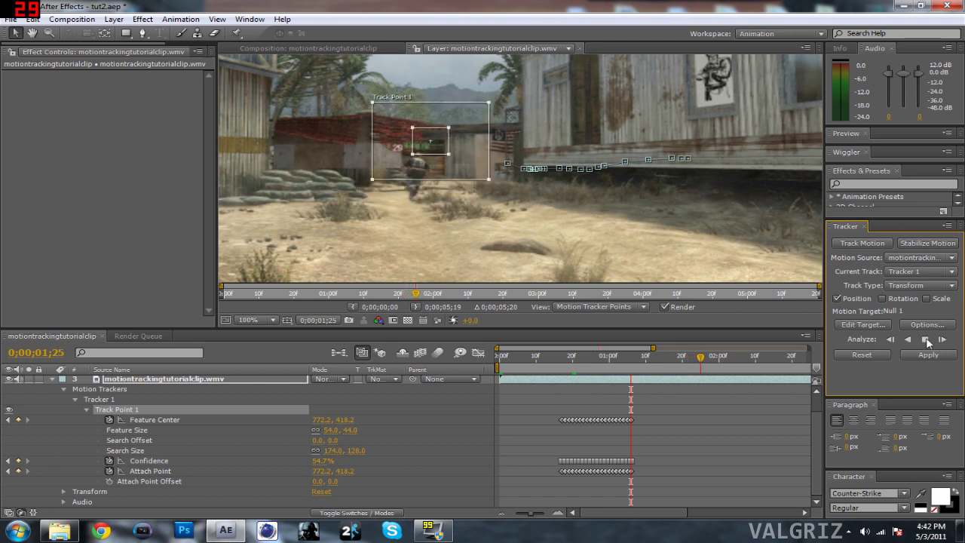
{"action": "left_click", "coordinate": [927, 340]}
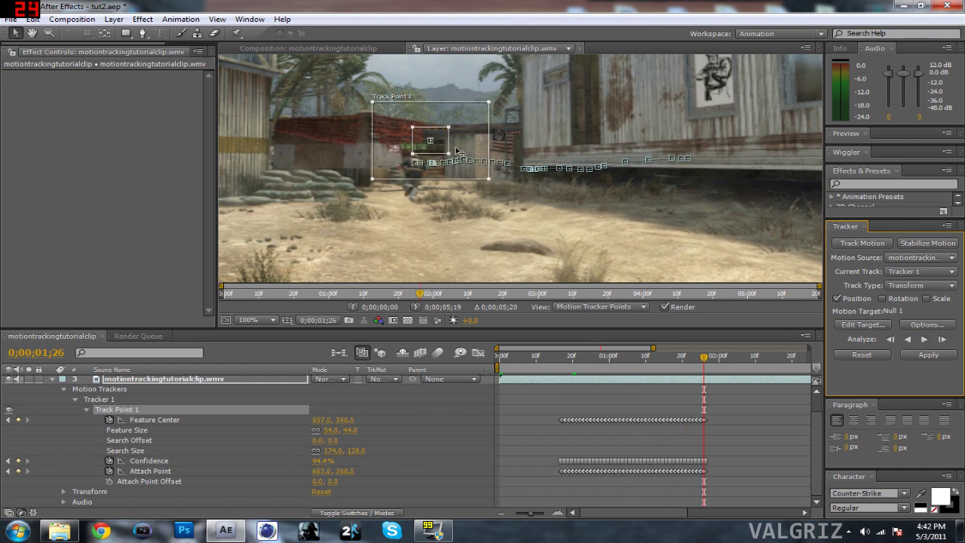
{"action": "scroll", "coordinate": [456, 151], "scroll_direction": "down", "scroll_amount": 2}
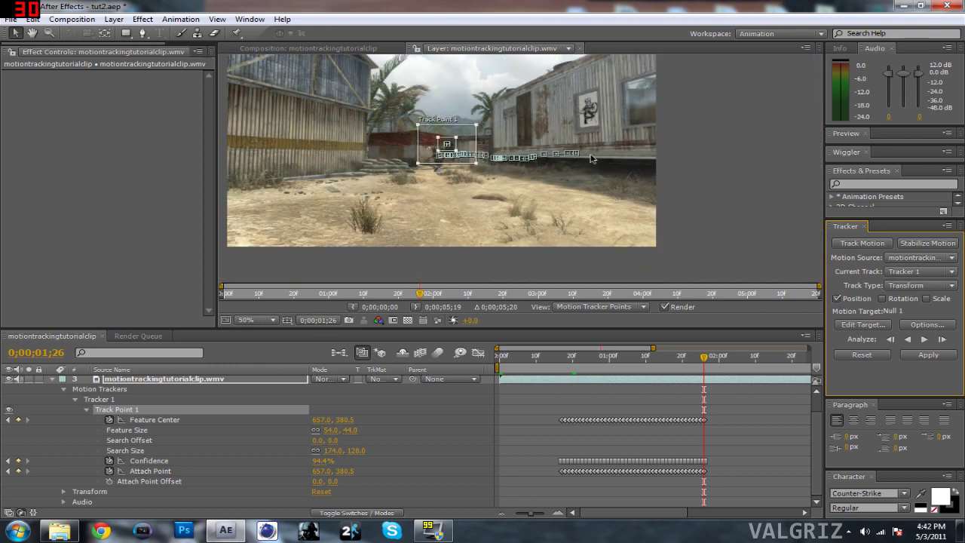
{"action": "key", "text": "h"}
{"action": "left_click_drag", "start_coordinate": [494, 124], "coordinate": [566, 135]}
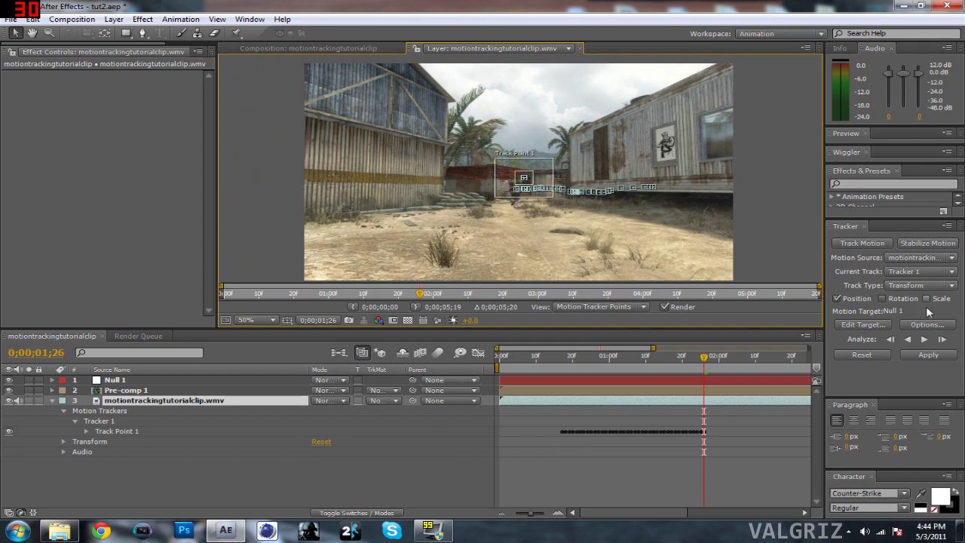
Apply the tracking data to Null 1 in the X and Y dimensions
{"action": "left_click", "coordinate": [935, 354]}
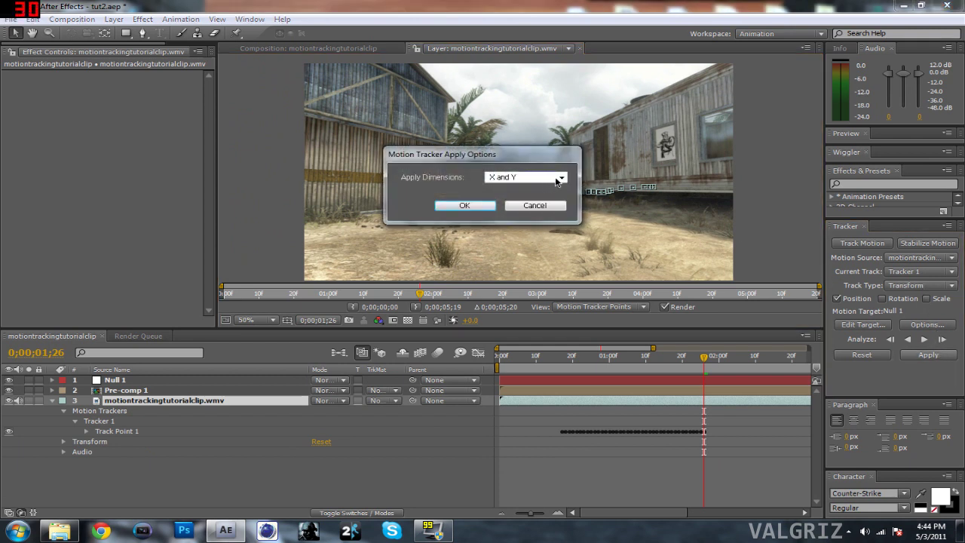
{"action": "left_click", "coordinate": [562, 177]}
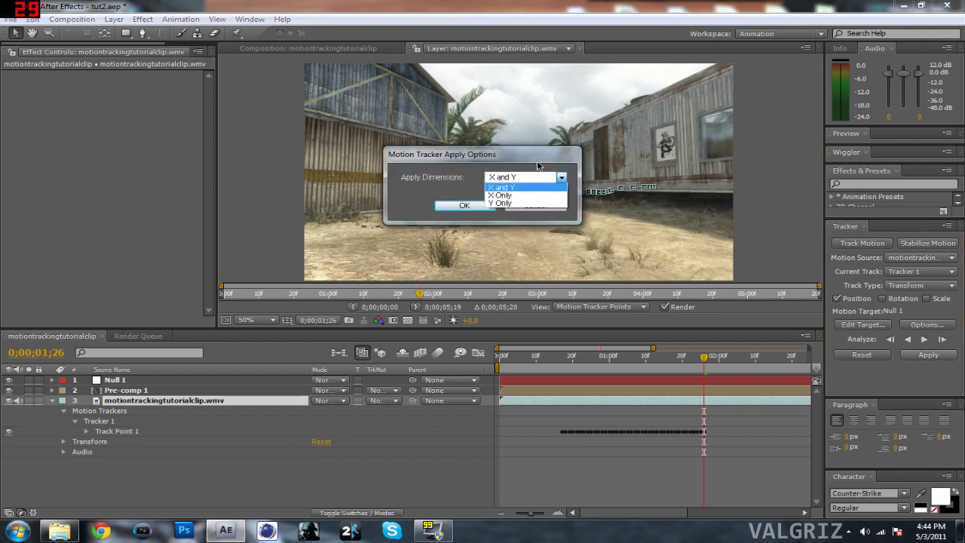
{"action": "left_click", "coordinate": [549, 168]}
{"action": "left_click", "coordinate": [464, 203]}
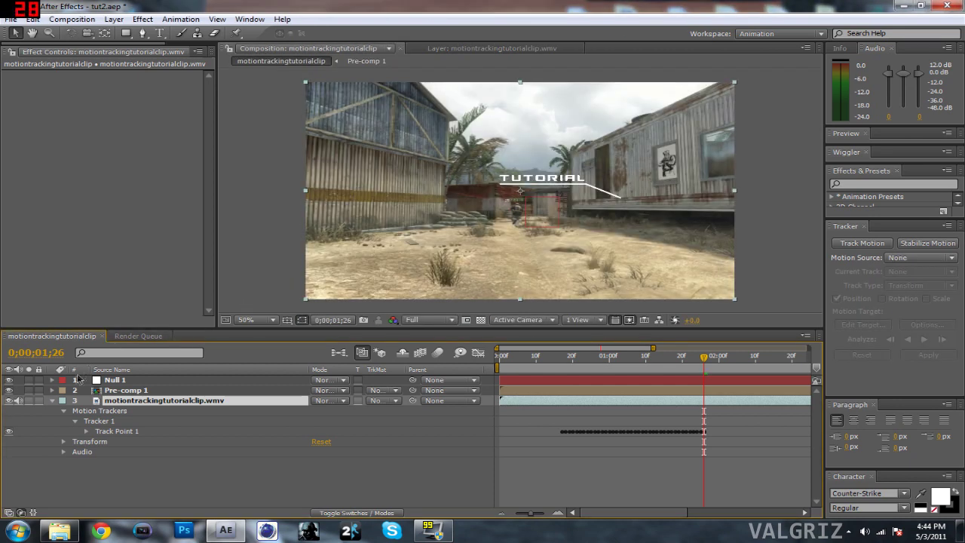
Expand Null 1's transform properties and scrub back through its Position keyframes to check the tracked motion
{"action": "left_click", "coordinate": [52, 380]}
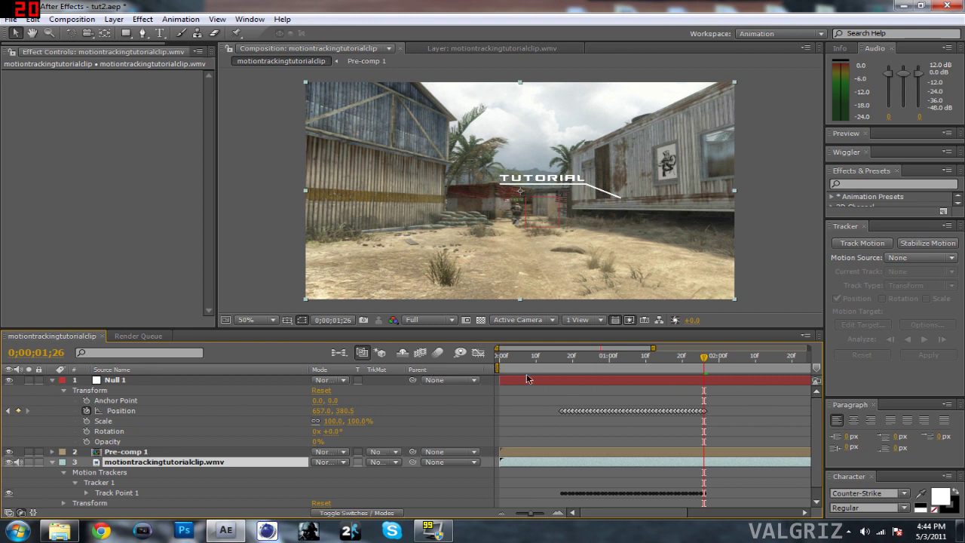
{"action": "left_click_drag", "start_coordinate": [704, 357], "coordinate": [610, 363]}
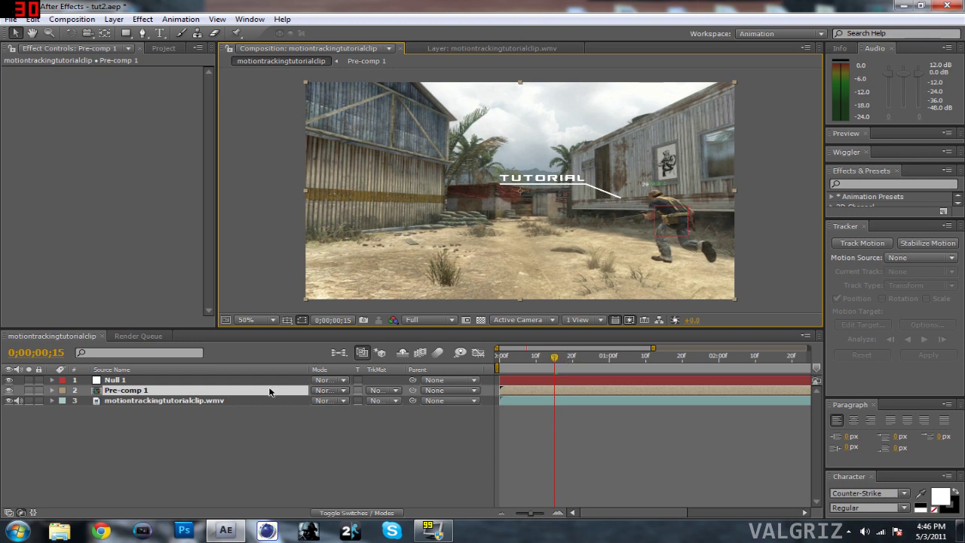
Move the TUTORIAL label so its pointer line ends at the player's head, and parent Pre-comp 1 to Null 1
{"action": "left_click_drag", "start_coordinate": [526, 181], "coordinate": [555, 175]}
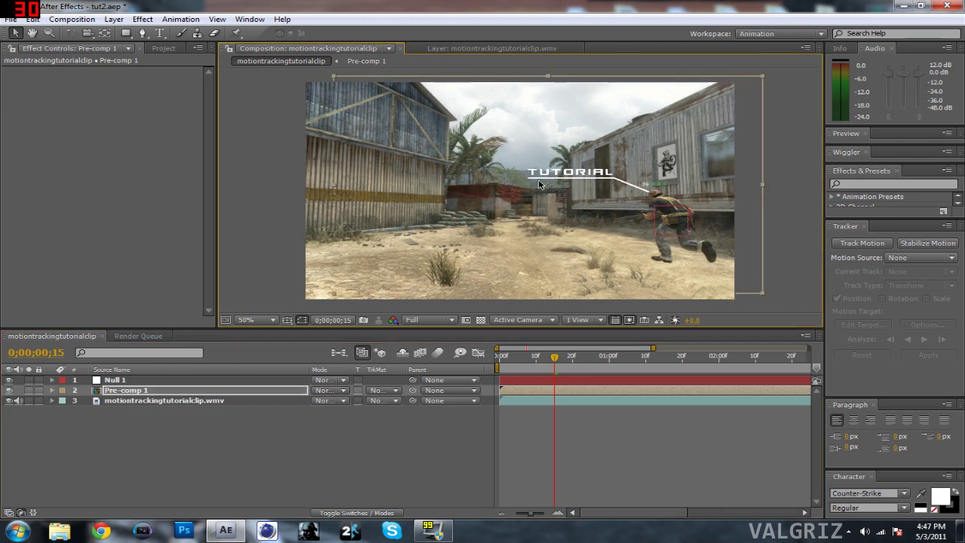
{"action": "left_click", "coordinate": [264, 258]}
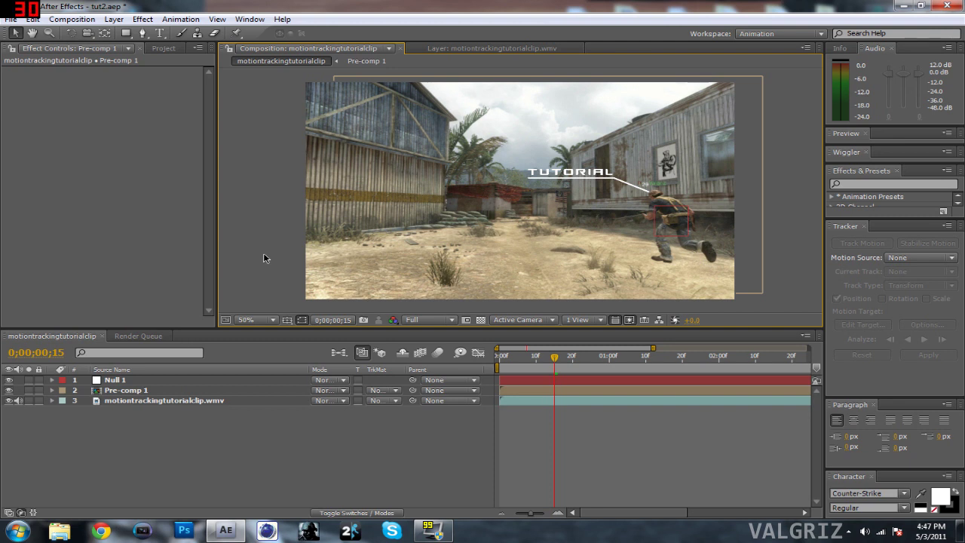
{"action": "left_click", "coordinate": [440, 417]}
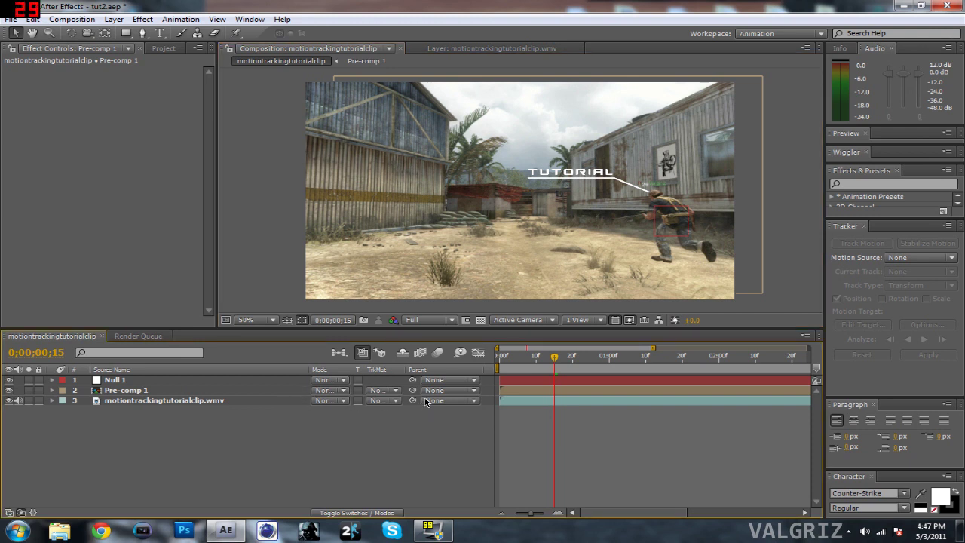
{"action": "left_click", "coordinate": [436, 391]}
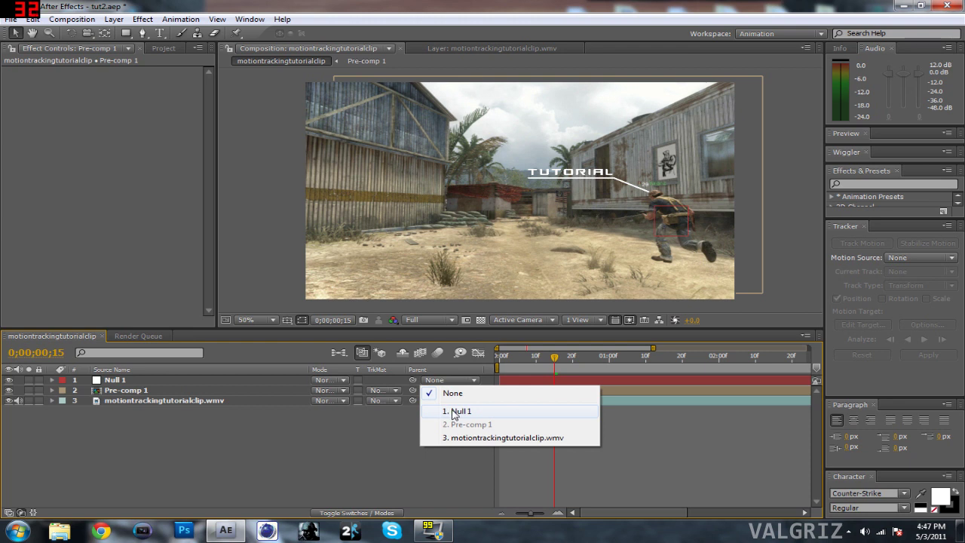
{"action": "left_click", "coordinate": [455, 413]}
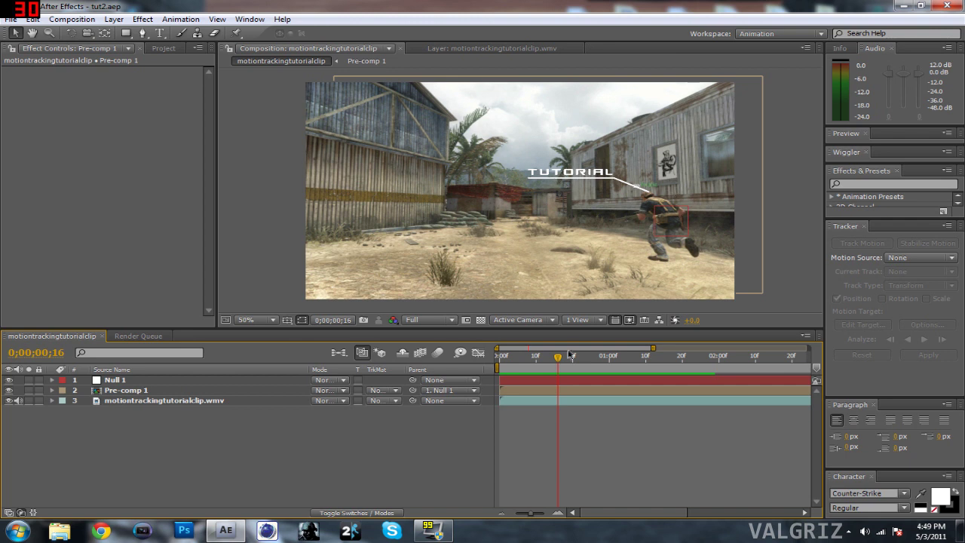
Check how the label follows the player up to 0;00;01;05, and add a Position keyframe to Pre-comp 1 at 0;00;00;15
{"action": "left_click_drag", "start_coordinate": [560, 361], "coordinate": [627, 363]}
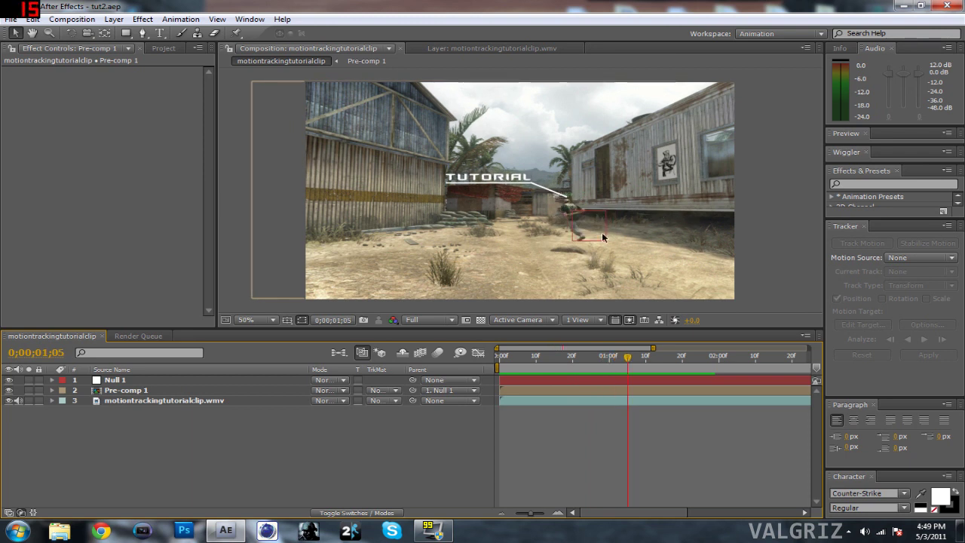
{"action": "left_click", "coordinate": [236, 289]}
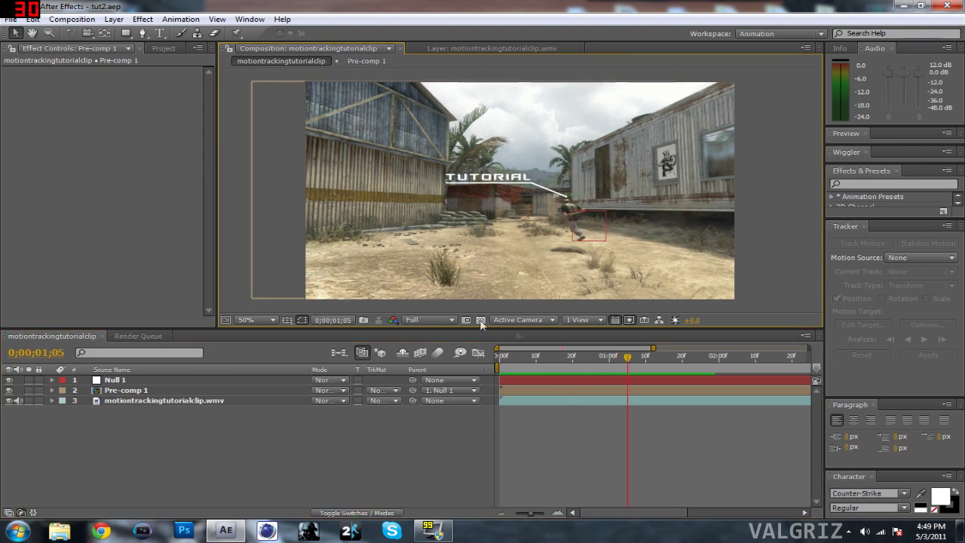
{"action": "left_click_drag", "start_coordinate": [630, 362], "coordinate": [563, 363]}
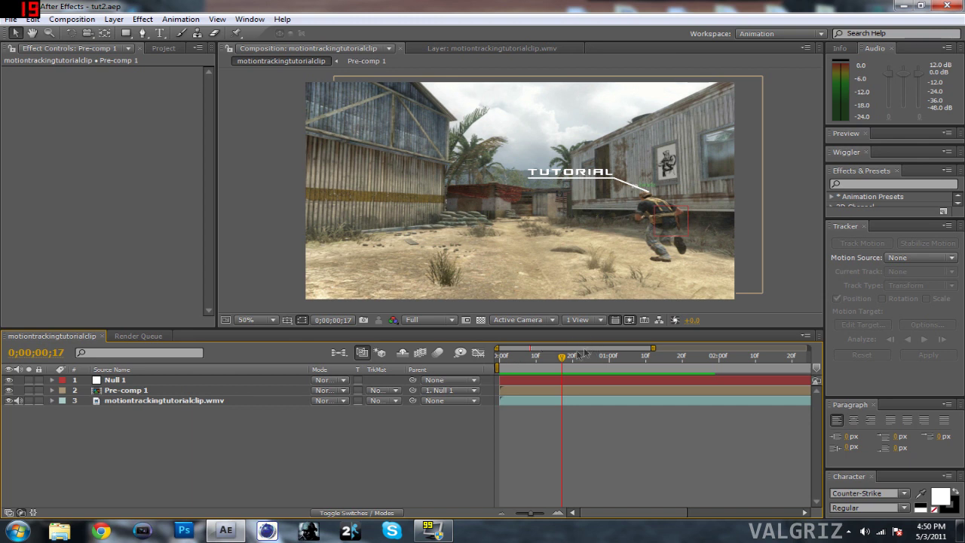
{"action": "left_click_drag", "start_coordinate": [563, 363], "coordinate": [554, 362]}
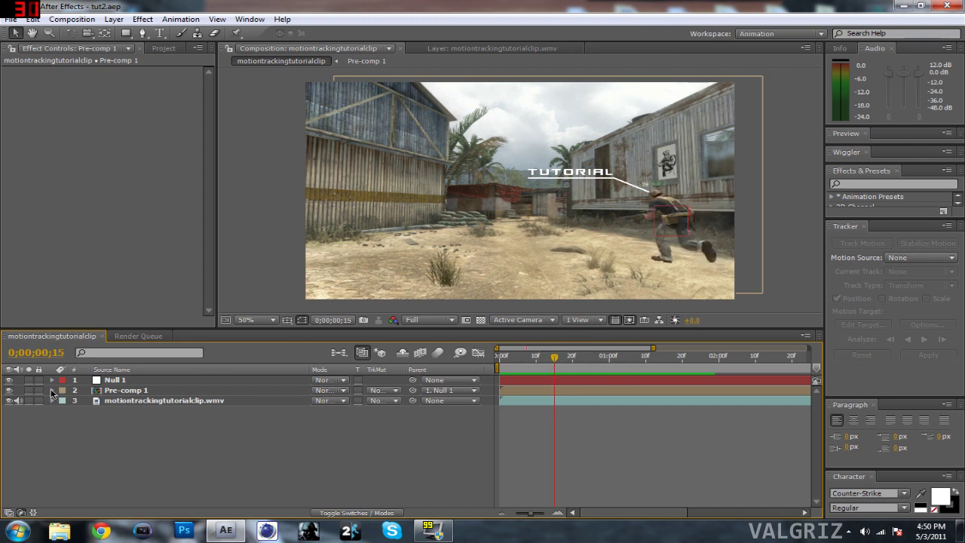
{"action": "left_click", "coordinate": [53, 391]}
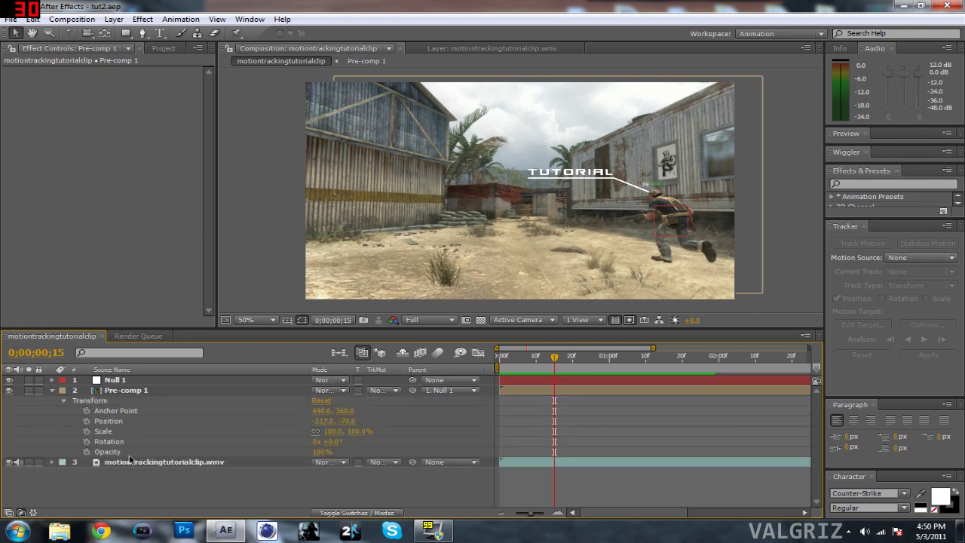
{"action": "left_click", "coordinate": [86, 421]}
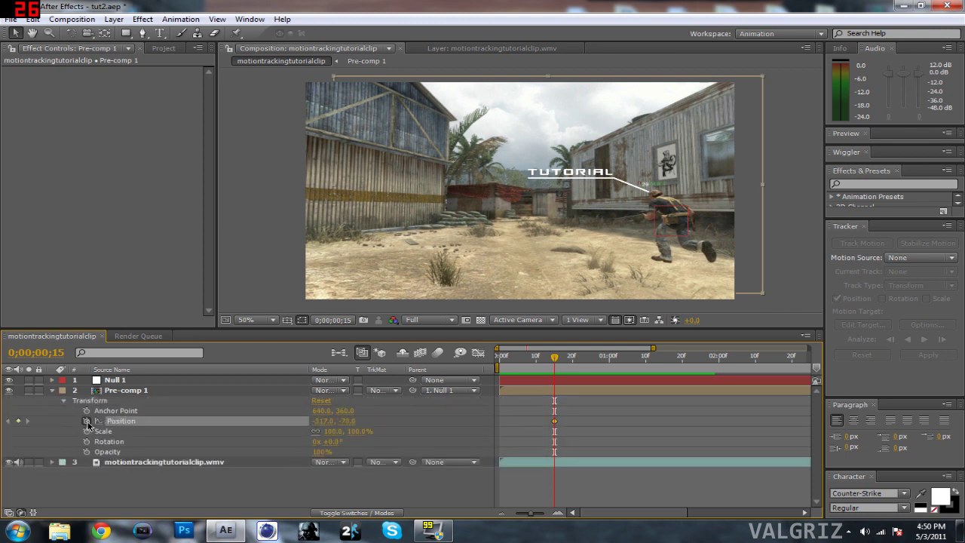
At 0;00;01;05, lower the label slightly to meet the player, setting Pre-comp 1's Position to -317, -63
{"action": "left_click_drag", "start_coordinate": [554, 357], "coordinate": [624, 362]}
{"action": "left_click_drag", "start_coordinate": [510, 183], "coordinate": [510, 186]}
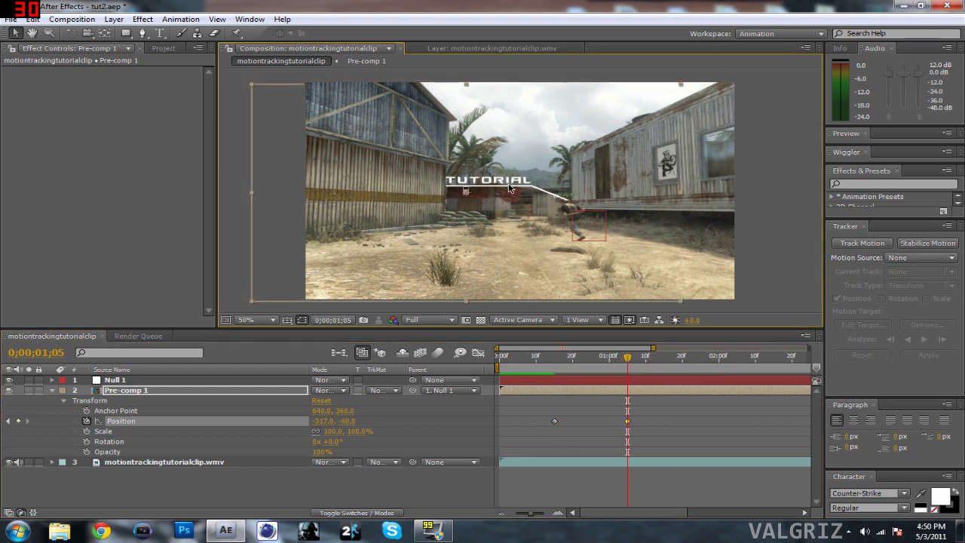
{"action": "mouse_move", "coordinate": [348, 421]}
{"action": "left_mouse_down"}
{"action": "mouse_move", "coordinate": [353, 433]}
{"action": "mouse_move", "coordinate": [343, 421]}
{"action": "mouse_move", "coordinate": [355, 421]}
{"action": "left_mouse_up"}
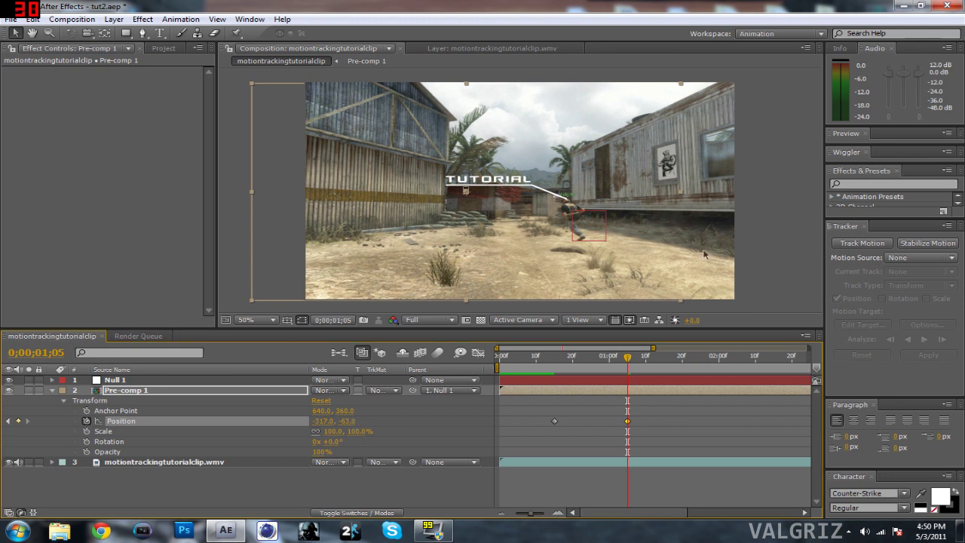
{"action": "left_click", "coordinate": [765, 264]}
Add a Scale keyframe at 100% to Pre-comp 1 at 0;00;00;15
{"action": "left_click", "coordinate": [620, 361]}
{"action": "left_click_drag", "start_coordinate": [620, 360], "coordinate": [555, 369]}
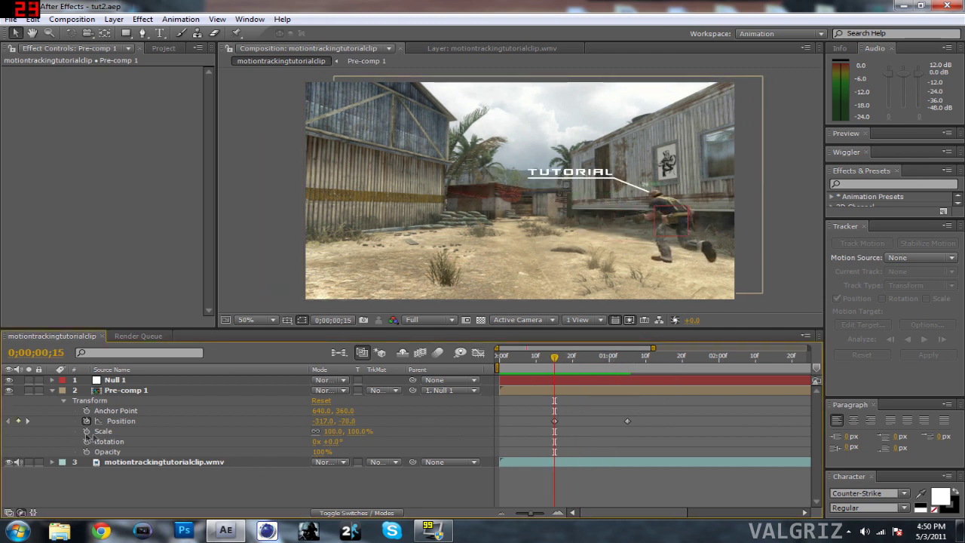
{"action": "left_click", "coordinate": [86, 431]}
{"action": "left_click", "coordinate": [581, 176]}
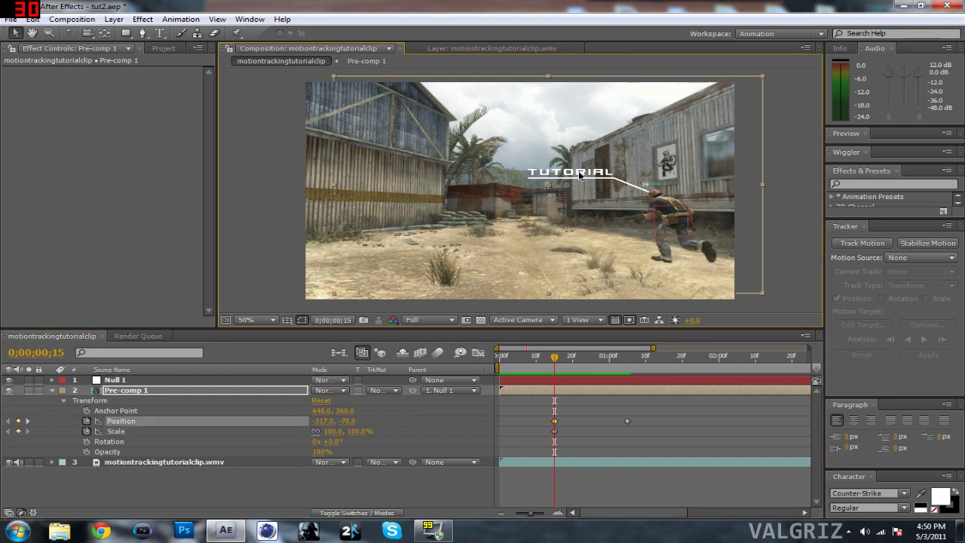
{"action": "left_click", "coordinate": [173, 398]}
{"action": "left_click", "coordinate": [590, 176]}
At 0;00;01;05, scale Pre-comp 1 to 71% and move it to about -233, -55 so the pointer line meets the player
{"action": "left_click_drag", "start_coordinate": [556, 373], "coordinate": [628, 372]}
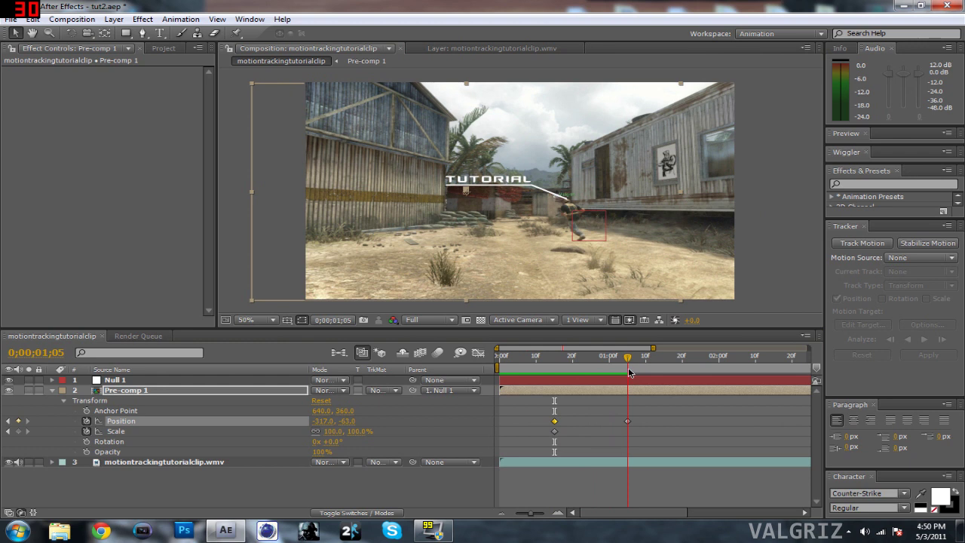
{"action": "left_click_drag", "start_coordinate": [359, 433], "coordinate": [344, 434]}
{"action": "left_click_drag", "start_coordinate": [500, 188], "coordinate": [525, 187]}
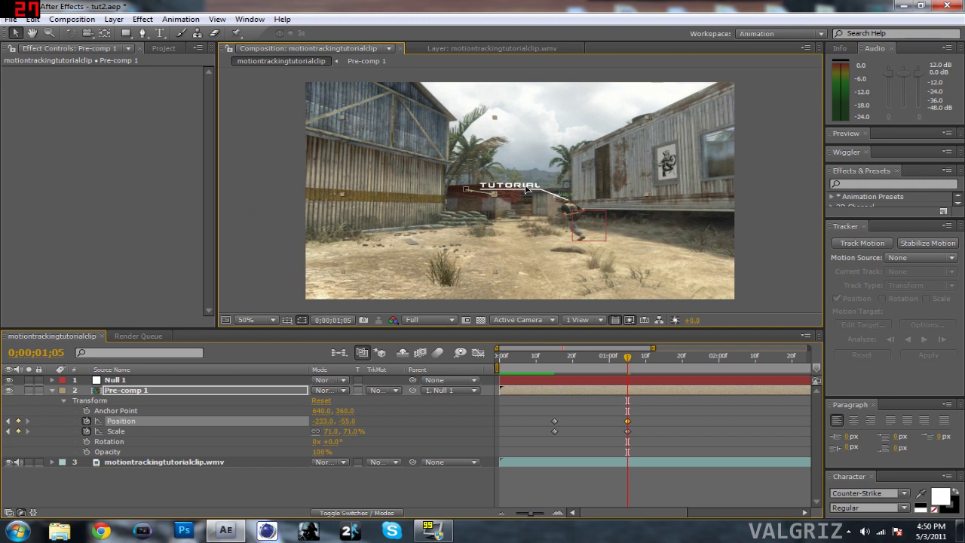
{"action": "left_click_drag", "start_coordinate": [628, 357], "coordinate": [572, 356]}
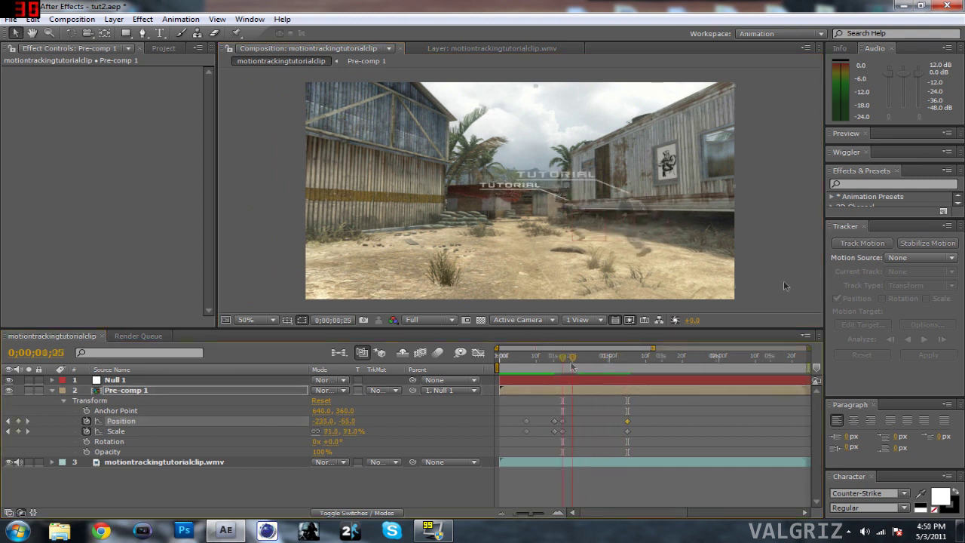